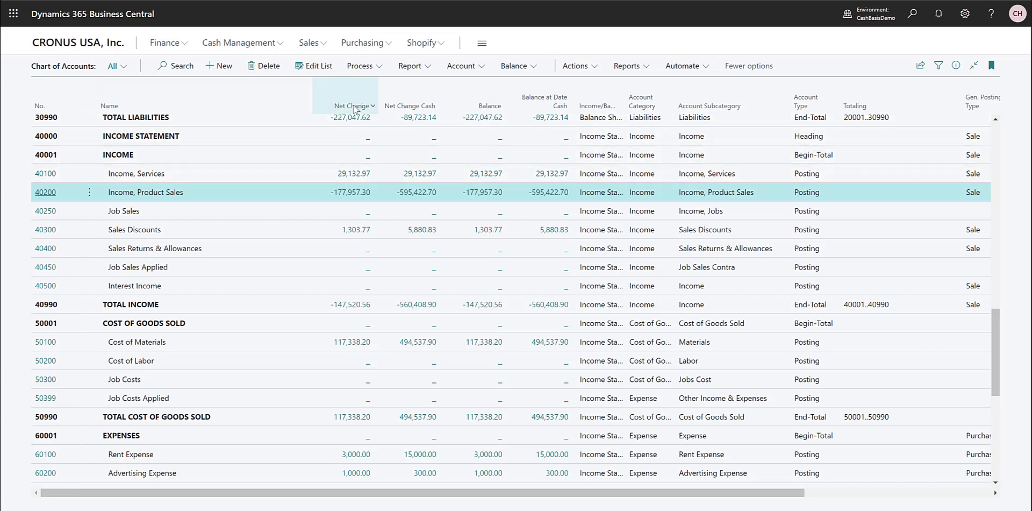
- Review the general ledger entries and the cash basis ledger entries behind Income, Product Sales net change and net change cash
mouse_move(354, 108)
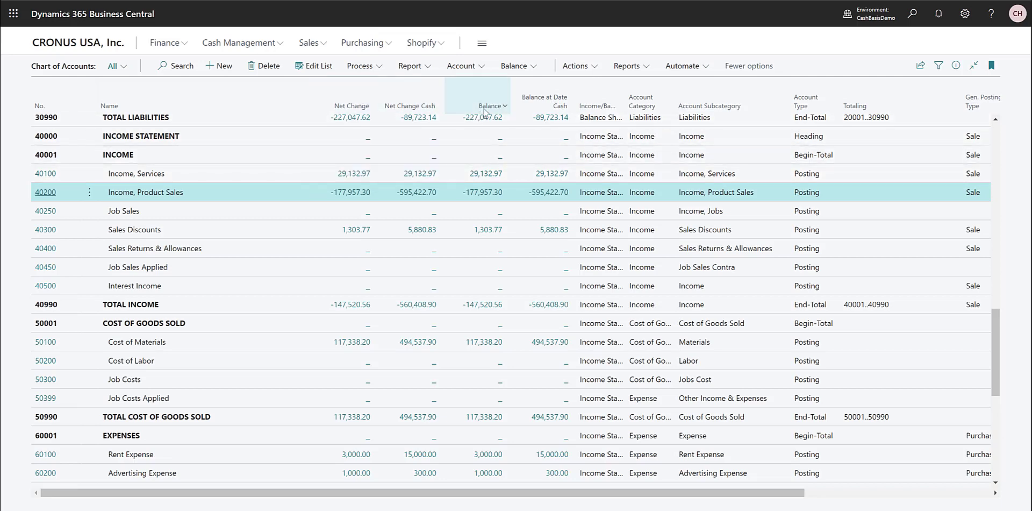
left_click(357, 192)
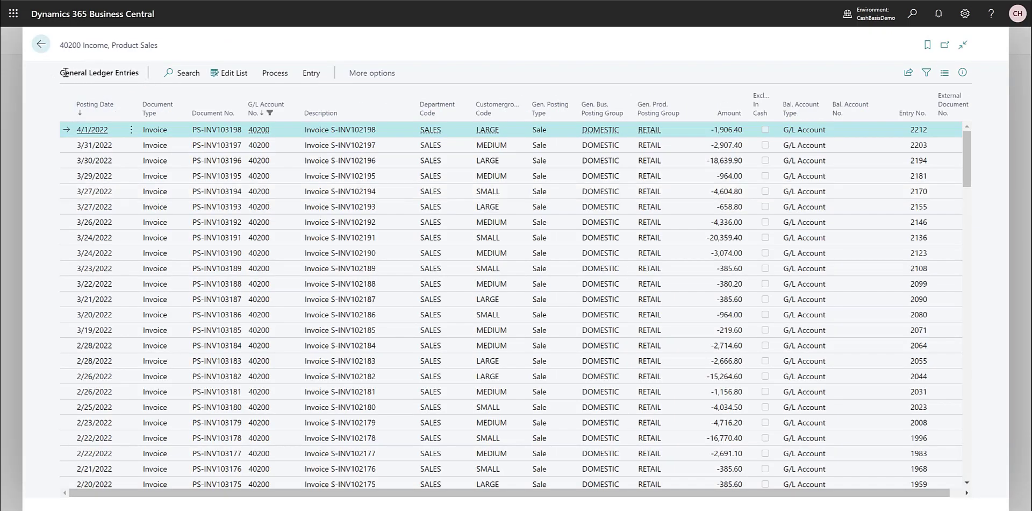
left_click(42, 47)
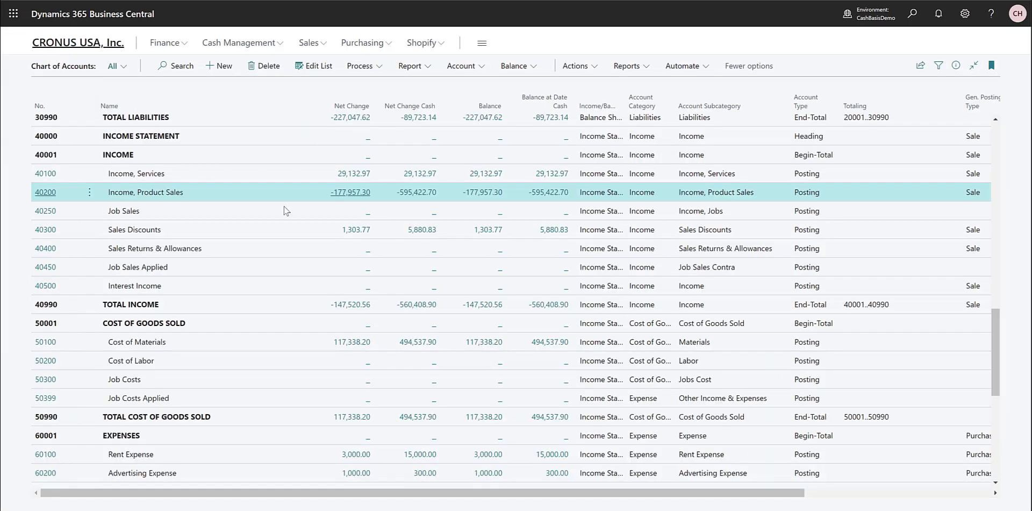
left_click(430, 194)
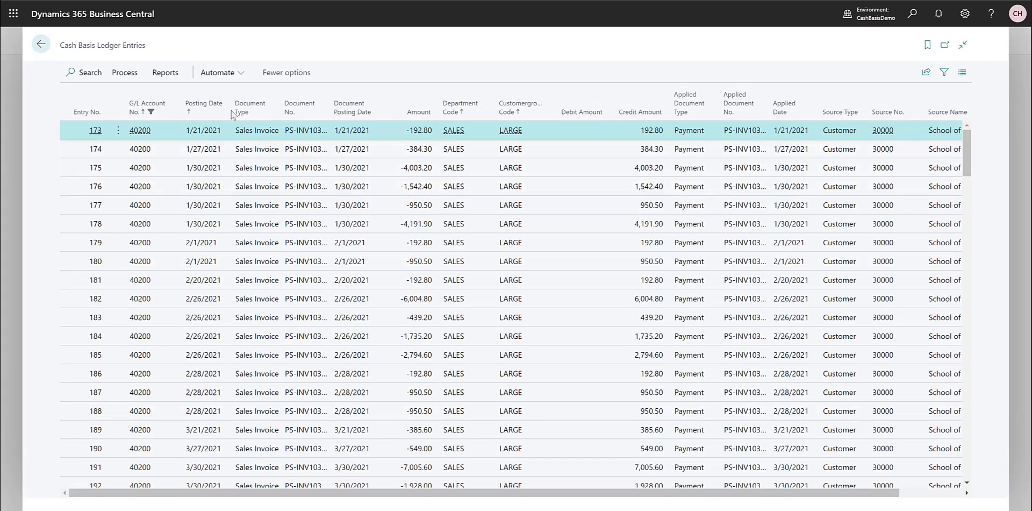
left_click(43, 46)
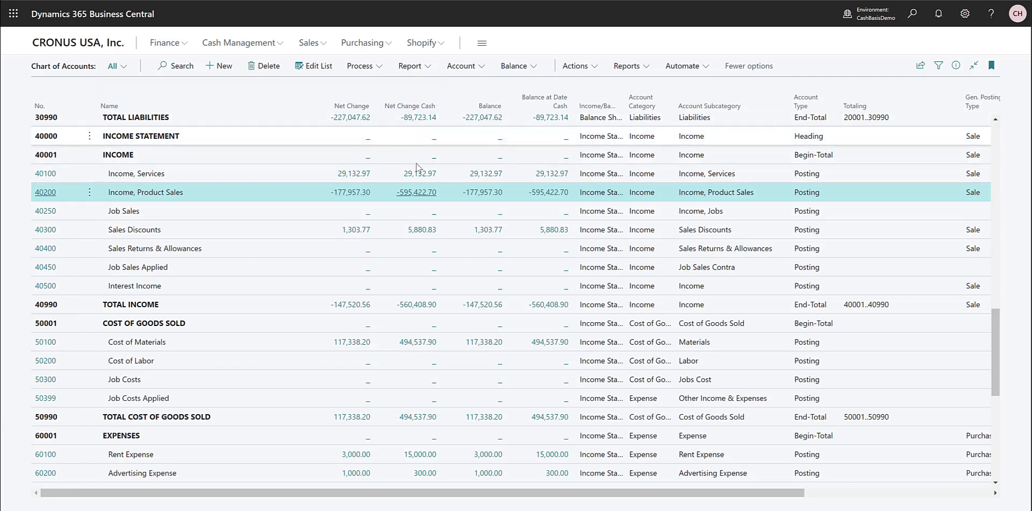
- Review the general ledger entries and the cash basis ledger entries behind the Advertising Expense account's net change figures
scroll(421, 207, "down", 1)
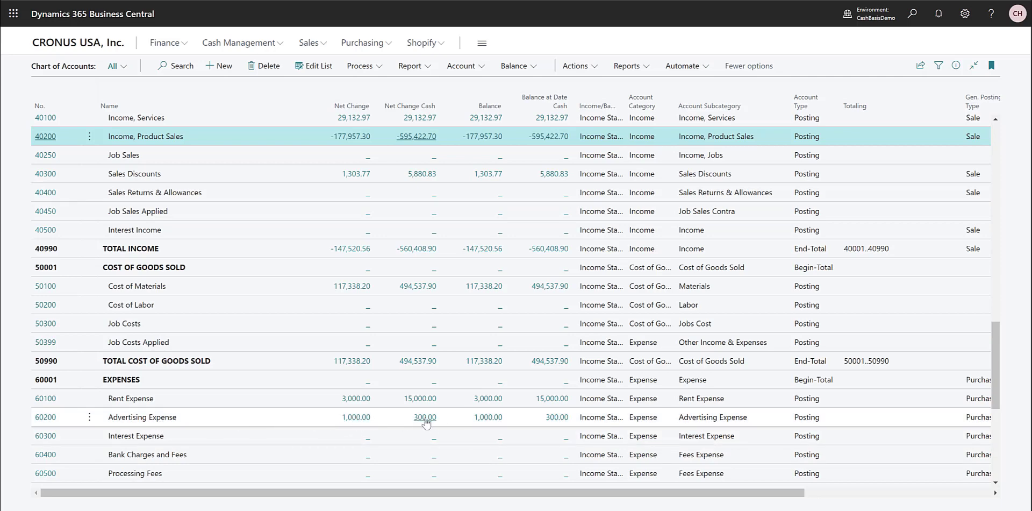
left_click(366, 421)
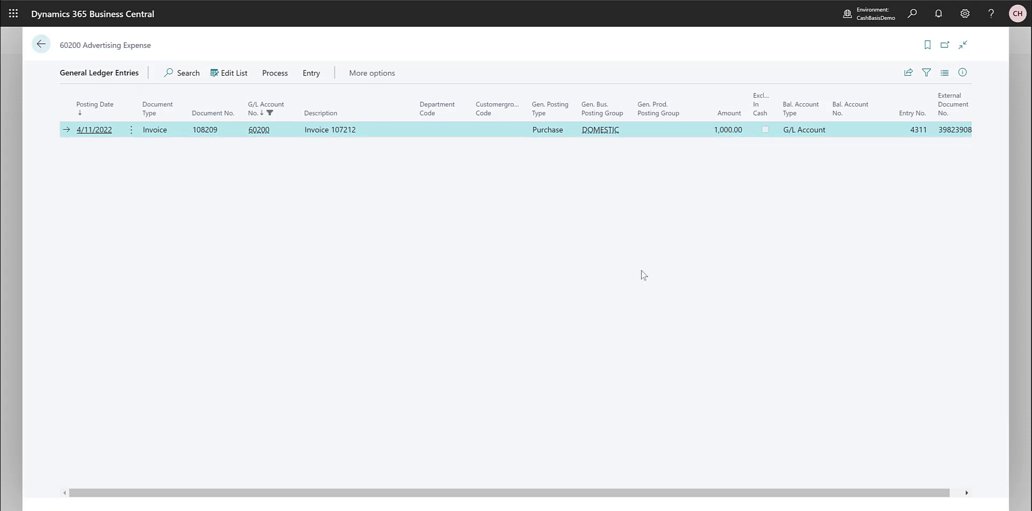
key("Escape")
left_click(428, 417)
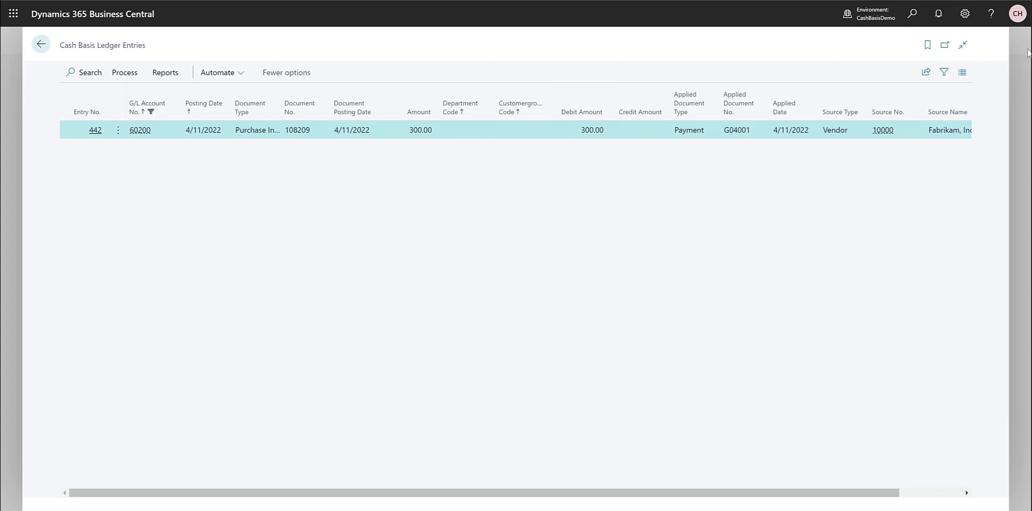
left_click(41, 47)
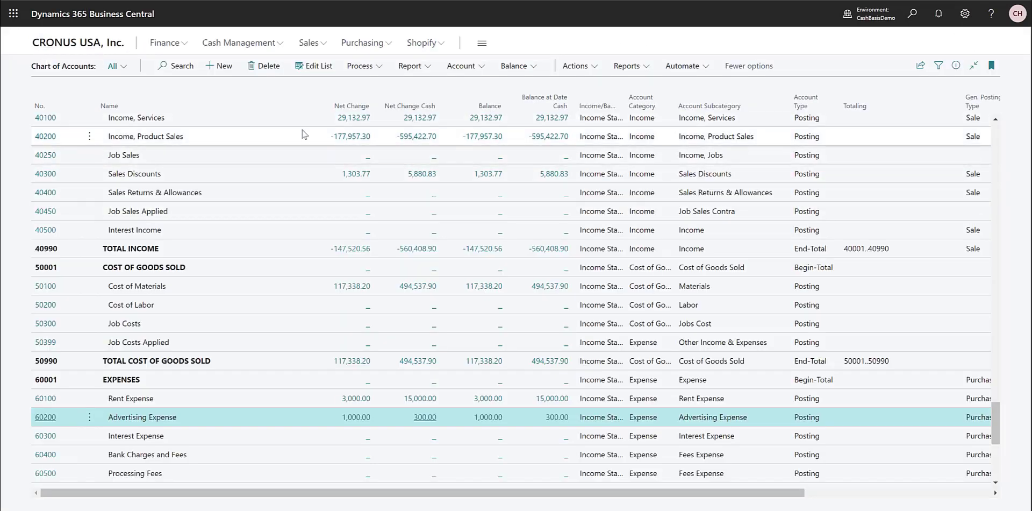
- Run Calculate Cash from the chart of accounts, leaving the dimensions to close empty
left_click(365, 69)
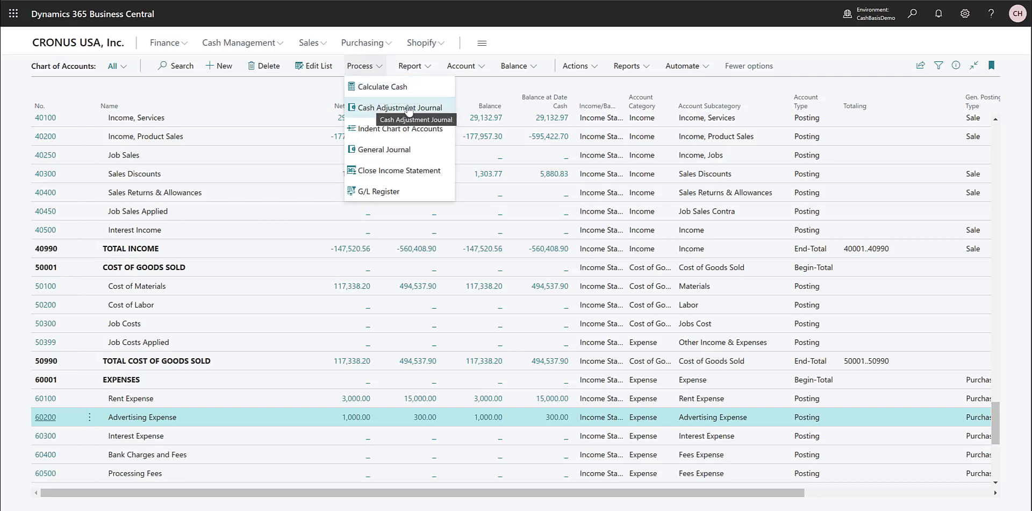
left_click(375, 89)
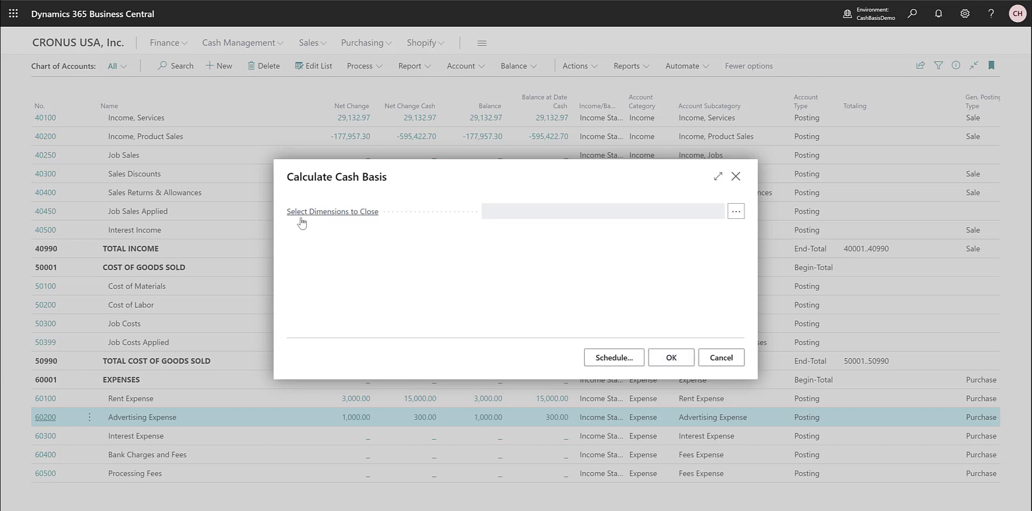
mouse_move(355, 219)
left_click(684, 360)
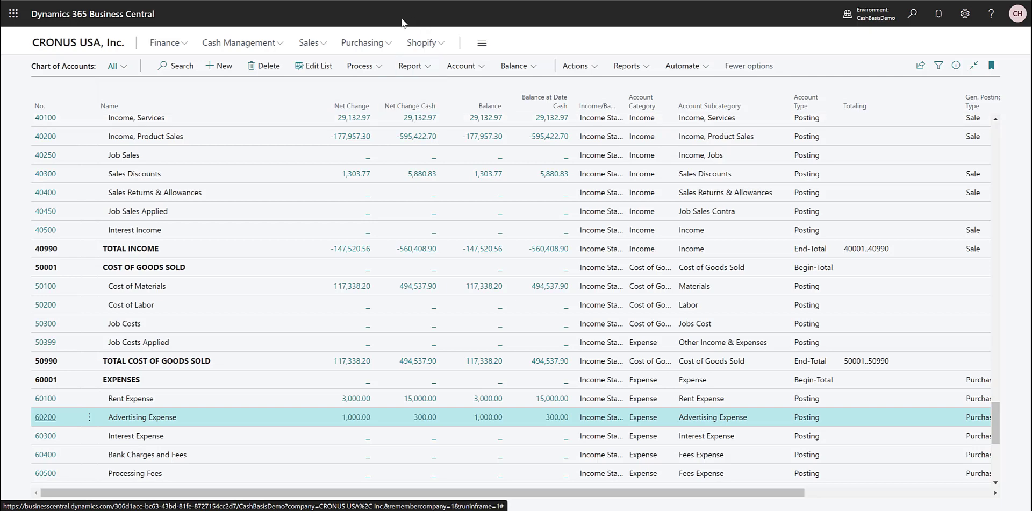
left_click(359, 67)
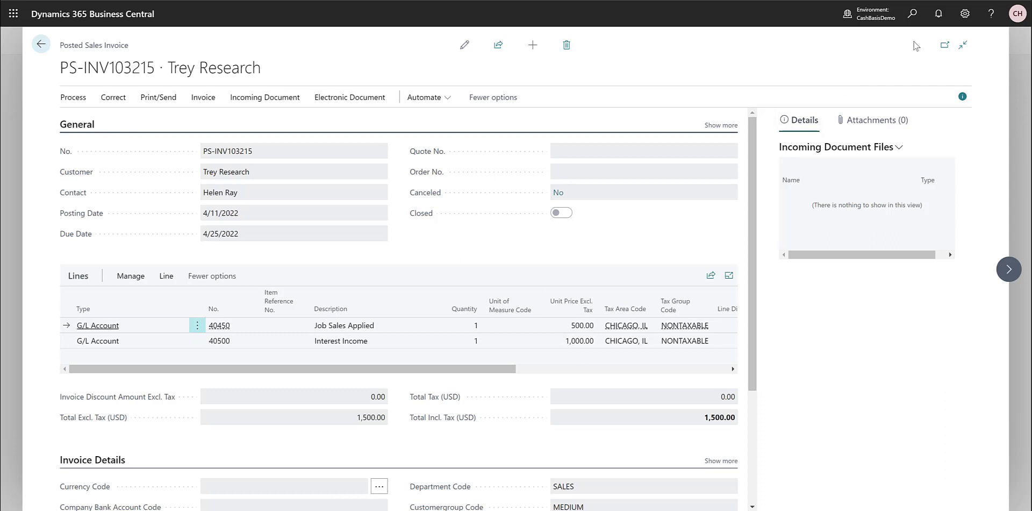
- Search for "chart of acc", open the Chart of Accounts list, and examine the Job Sales Applied and Interest Income accounts
left_click(913, 15)
type("cha")
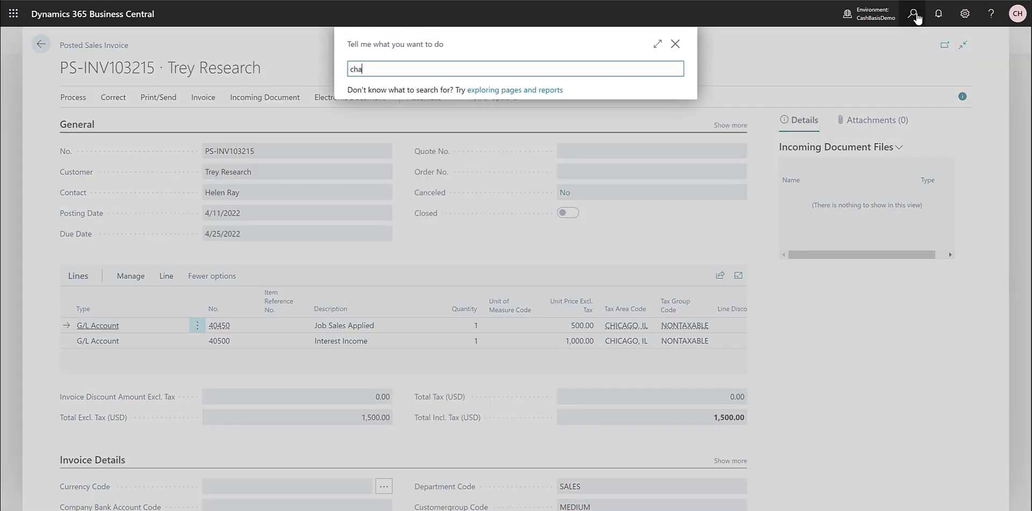
type("rt of acc")
left_click(381, 116)
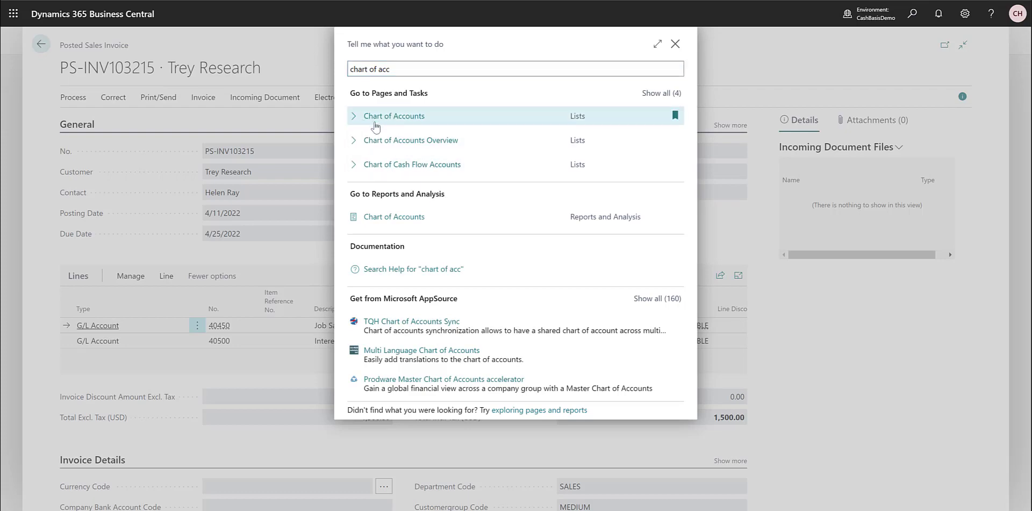
scroll(254, 262, "down", 6)
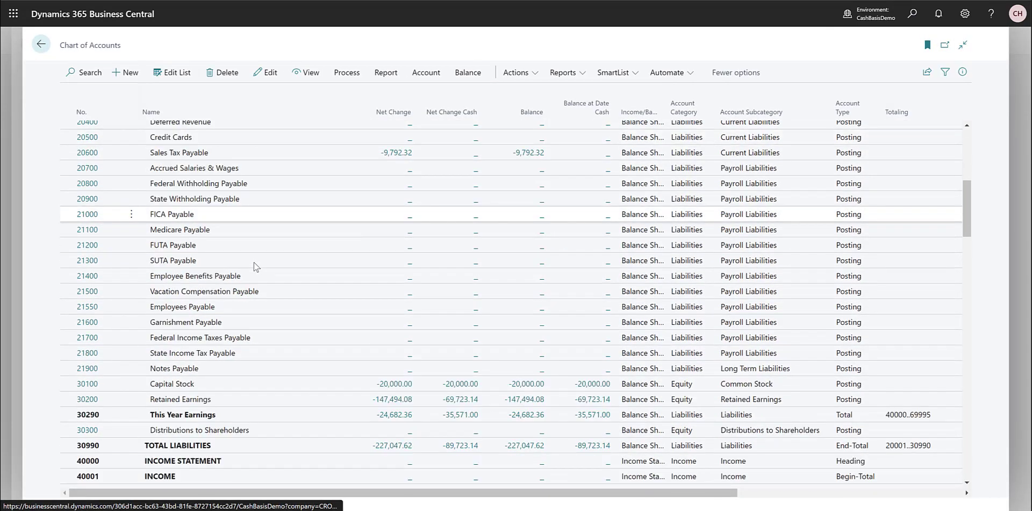
scroll(254, 262, "down", 4)
scroll(254, 263, "down", 1)
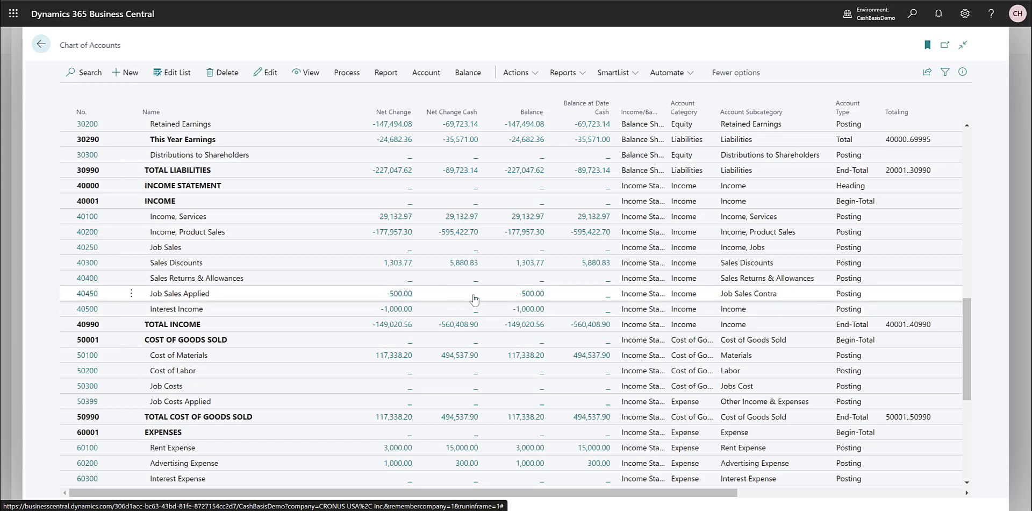
- Recalculate the cash basis amounts with the newly posted sales invoice, without selecting any dimensions to close
left_click(345, 75)
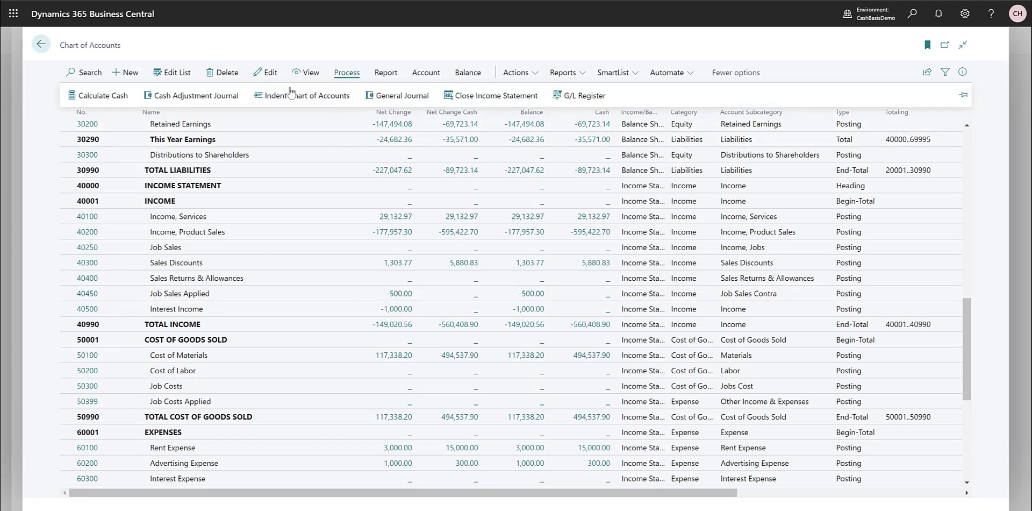
left_click(99, 95)
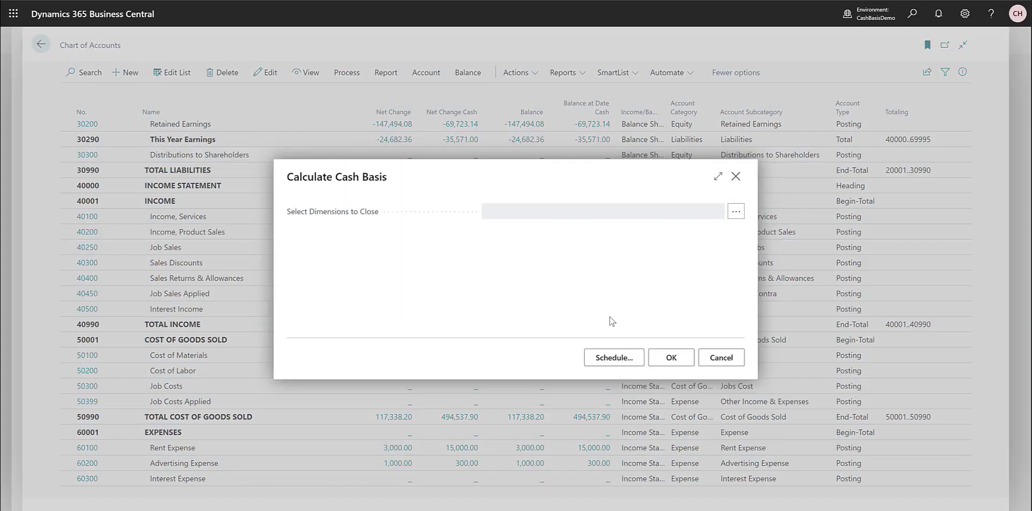
left_click(675, 359)
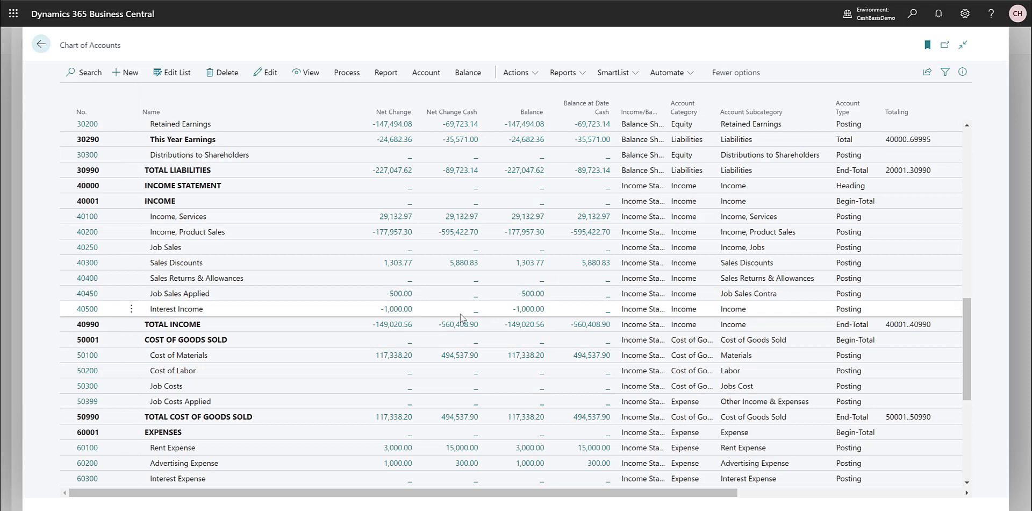
- Search for "cash rece" and open the Cash Receipt Journals
left_click(913, 15)
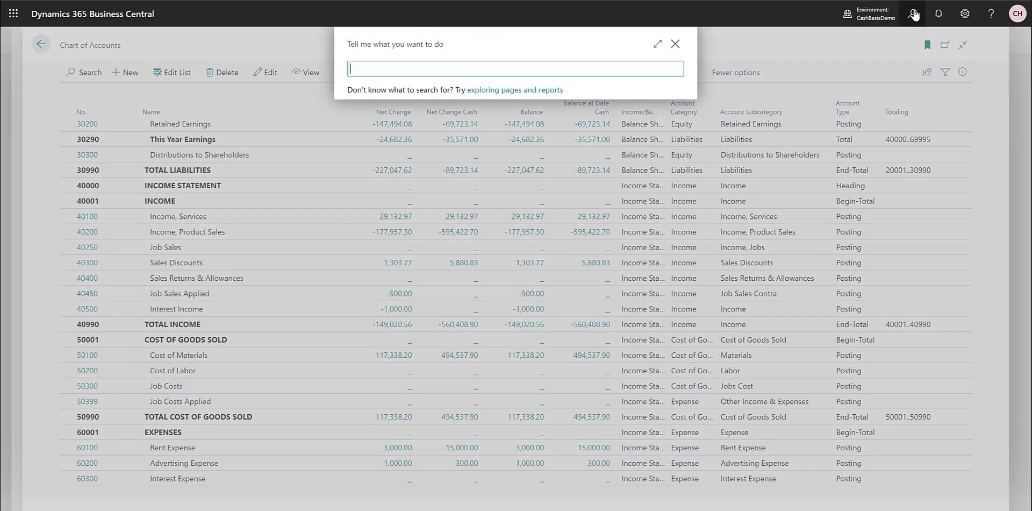
type("x")
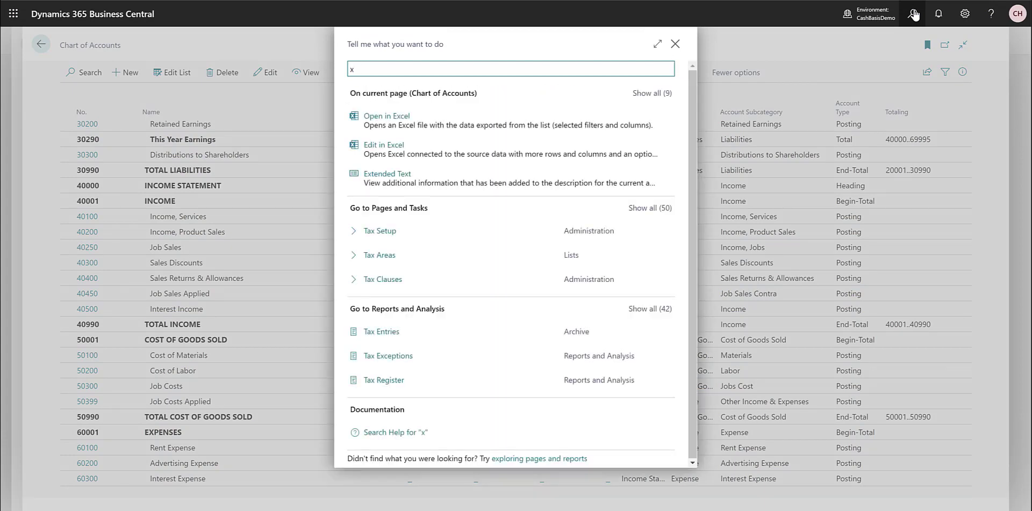
type("cash re")
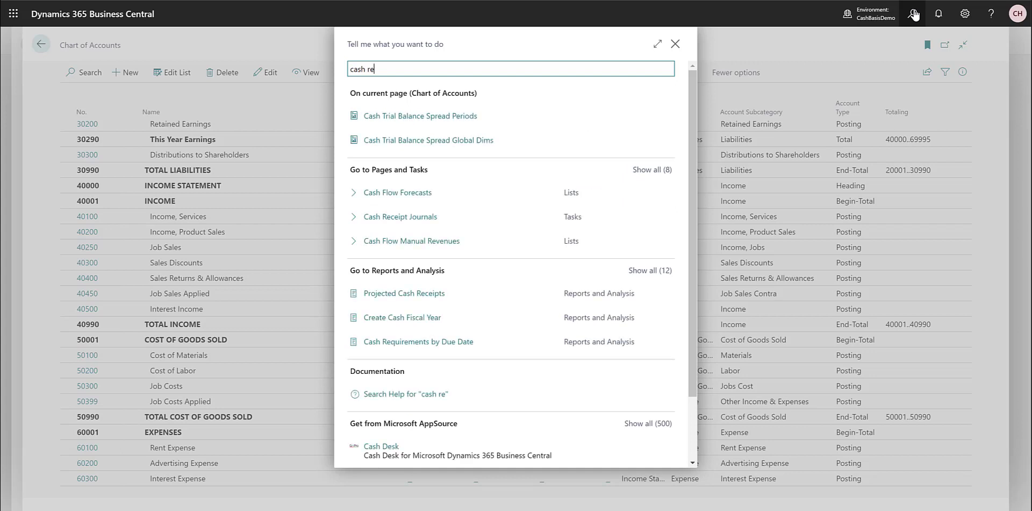
type("ce")
left_click(413, 116)
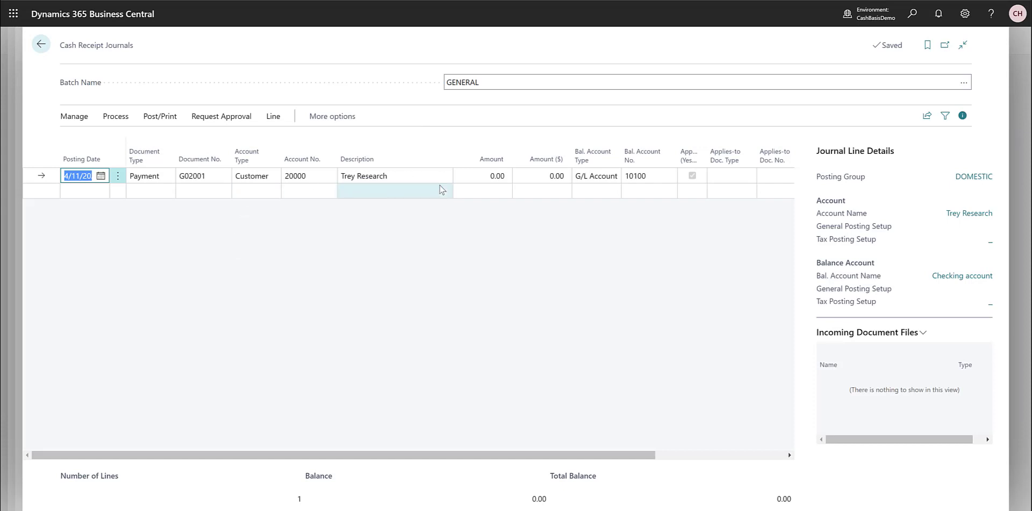
- Apply 750 of the Trey Research payment line to the customer's invoice dated 4/11/2022
key("shift+F11")
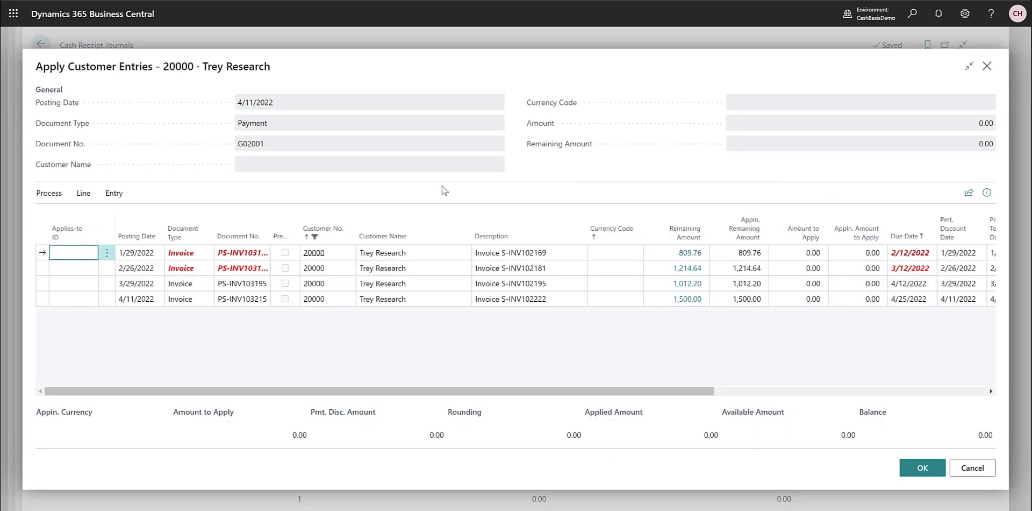
left_click(821, 303)
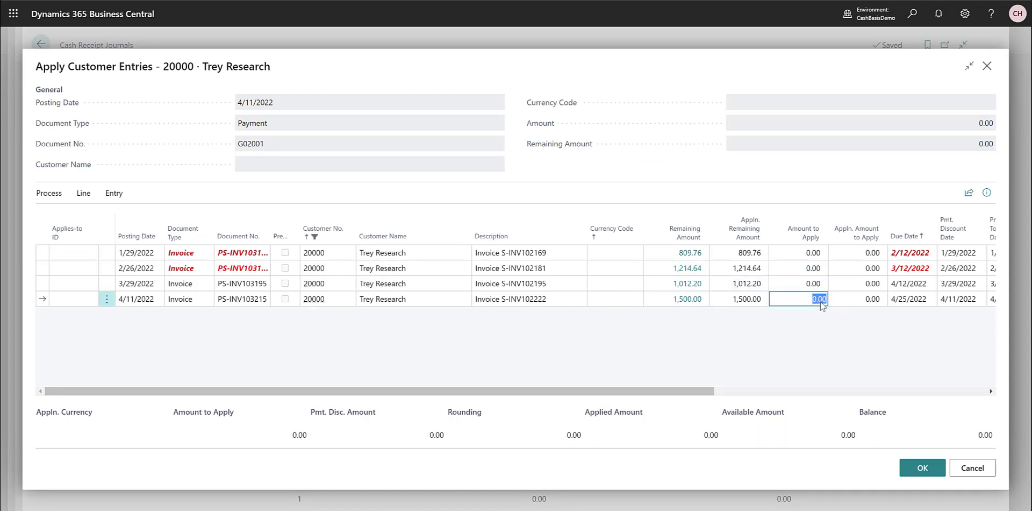
type("750")
key("Tab")
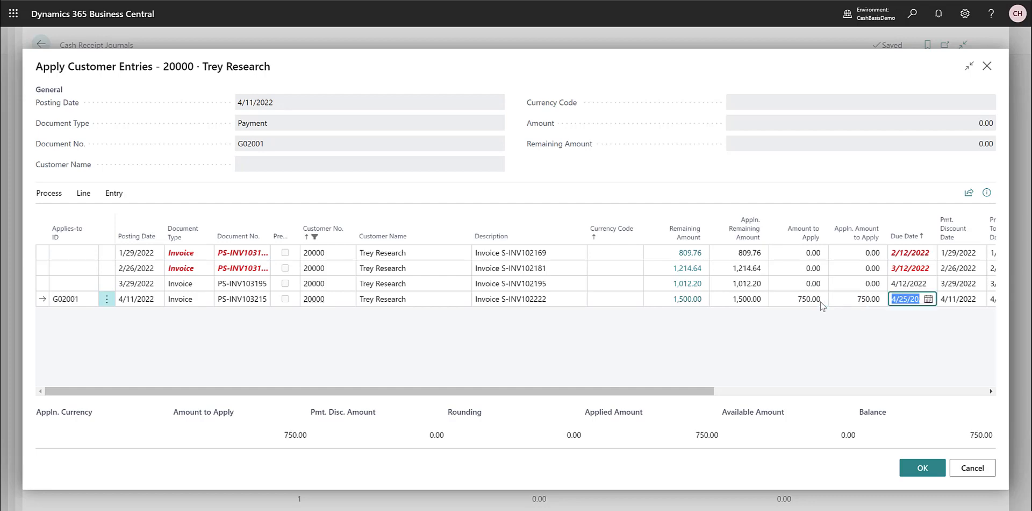
left_click(927, 477)
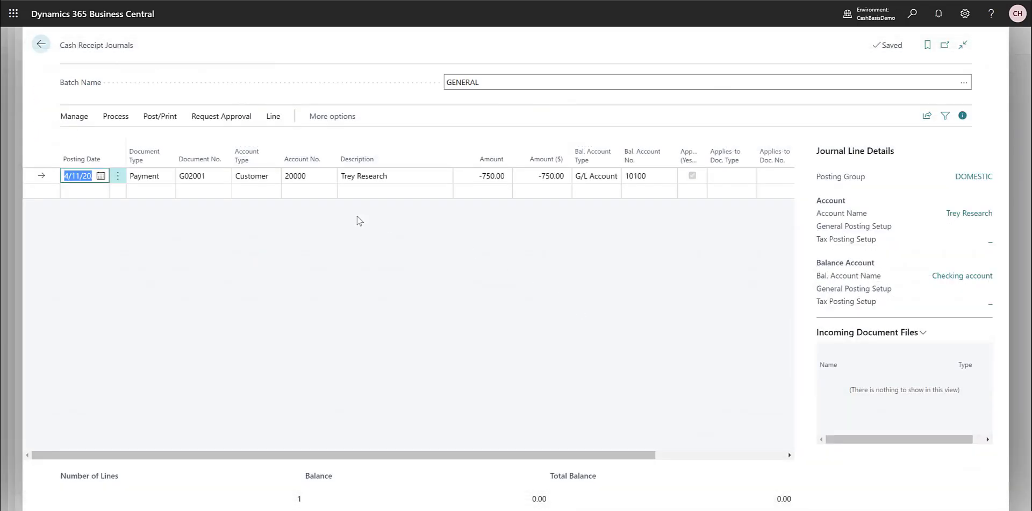
- Post the Trey Research cash receipt journal line and return to the Chart of Accounts
left_click(159, 117)
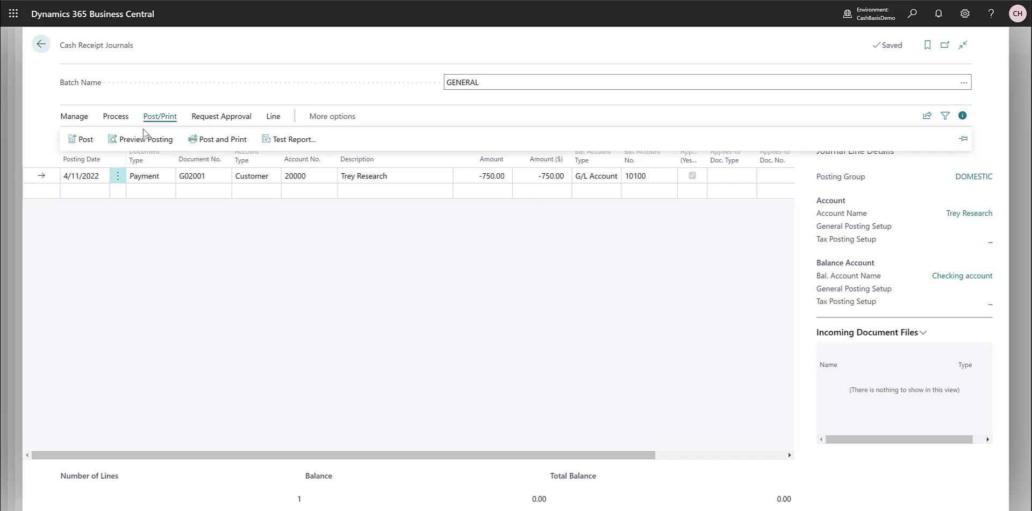
left_click(87, 139)
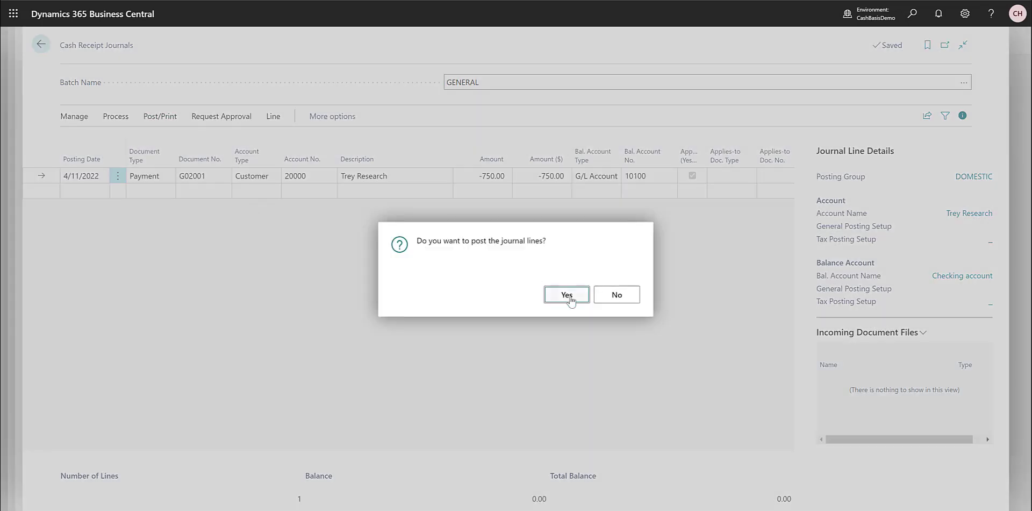
left_click(571, 301)
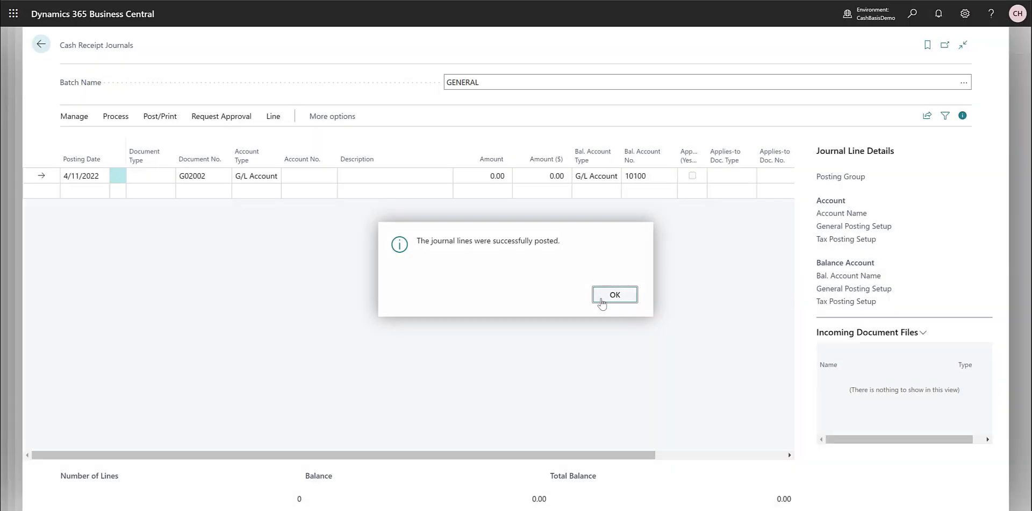
left_click(601, 301)
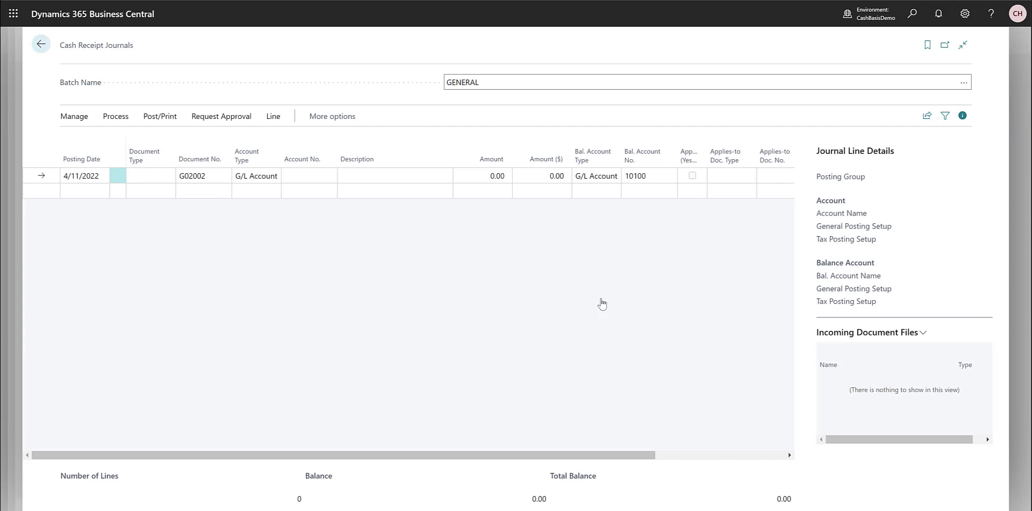
key("Escape")
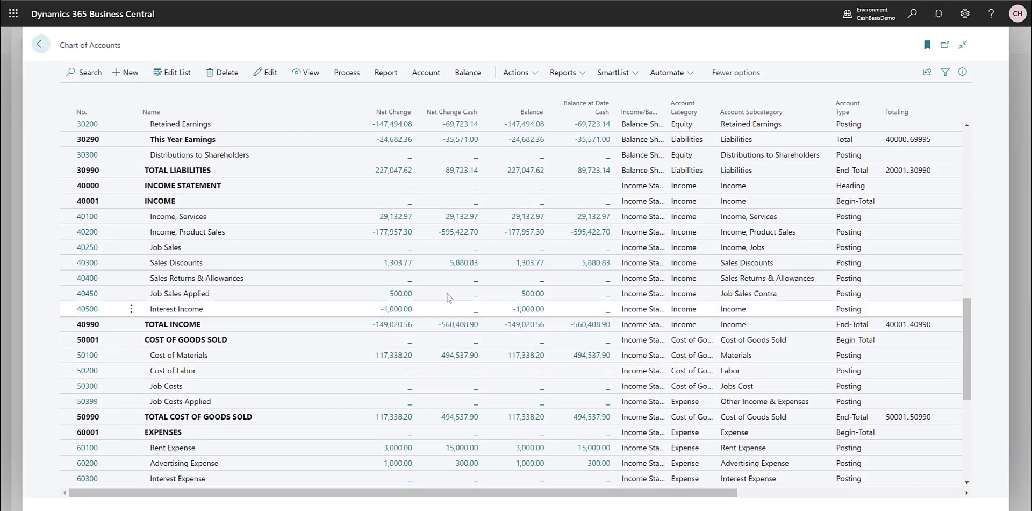
- Recalculate the cash basis amounts to include the posted partial customer payment, without selecting any dimensions to close
left_click(350, 75)
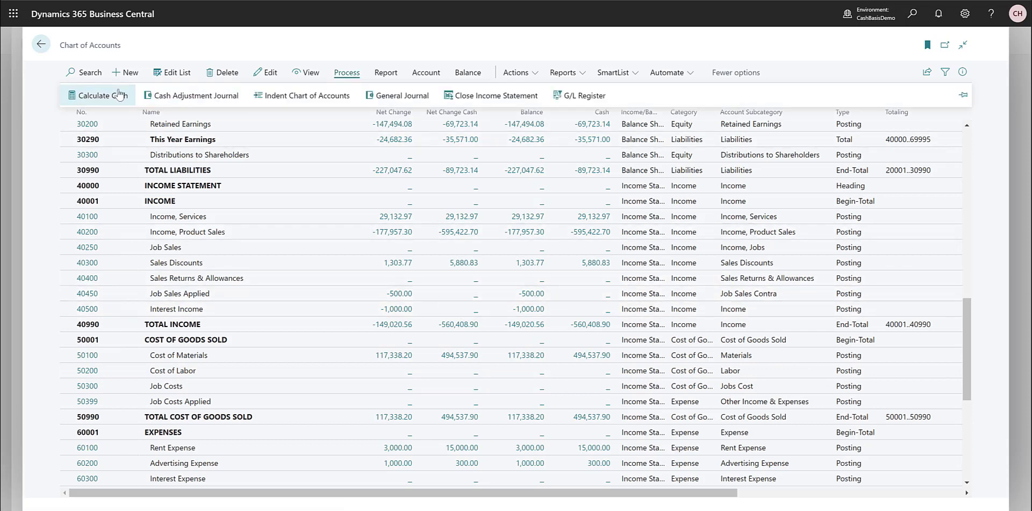
left_click(119, 95)
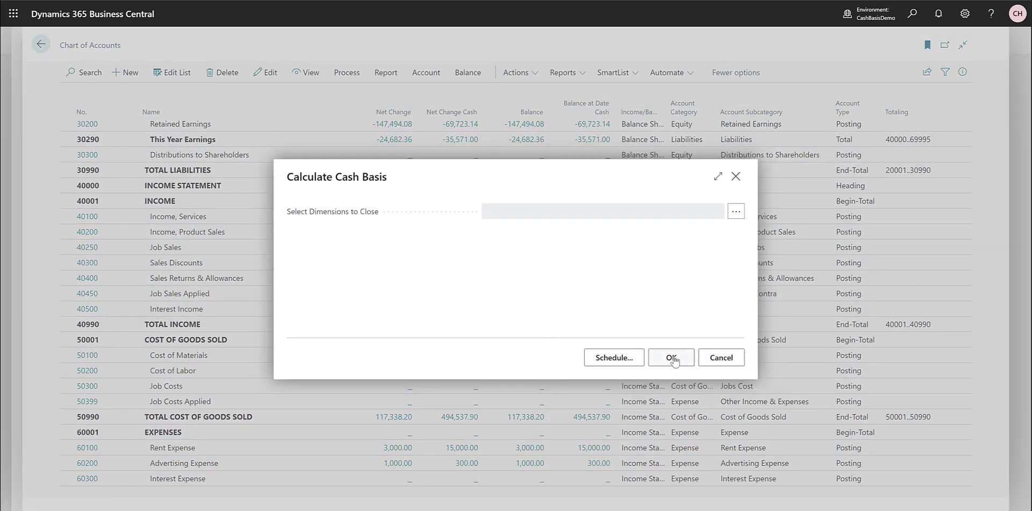
left_click(671, 358)
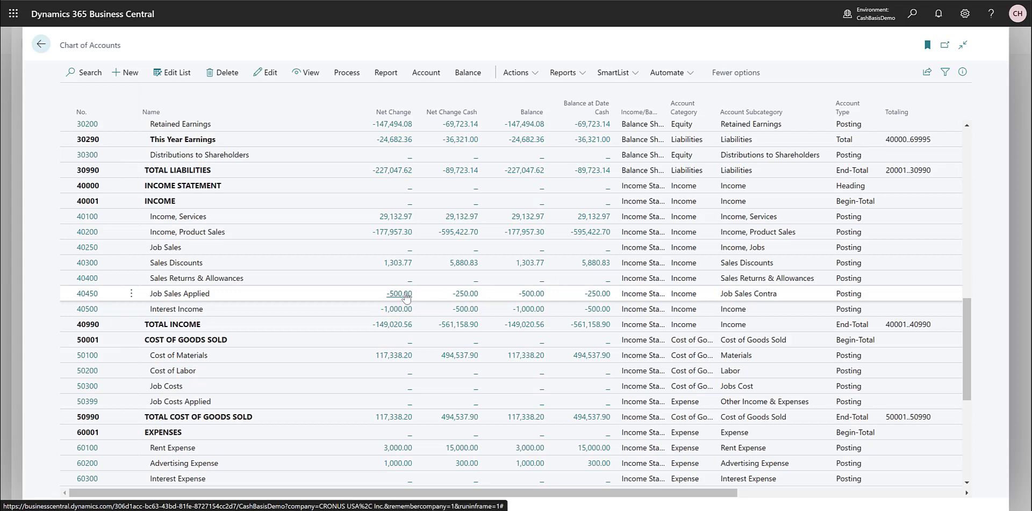
- Examine the cash basis ledger entries behind the Job Sales Applied cash net change and the lines of the posted Trey Research invoice
left_click(461, 294)
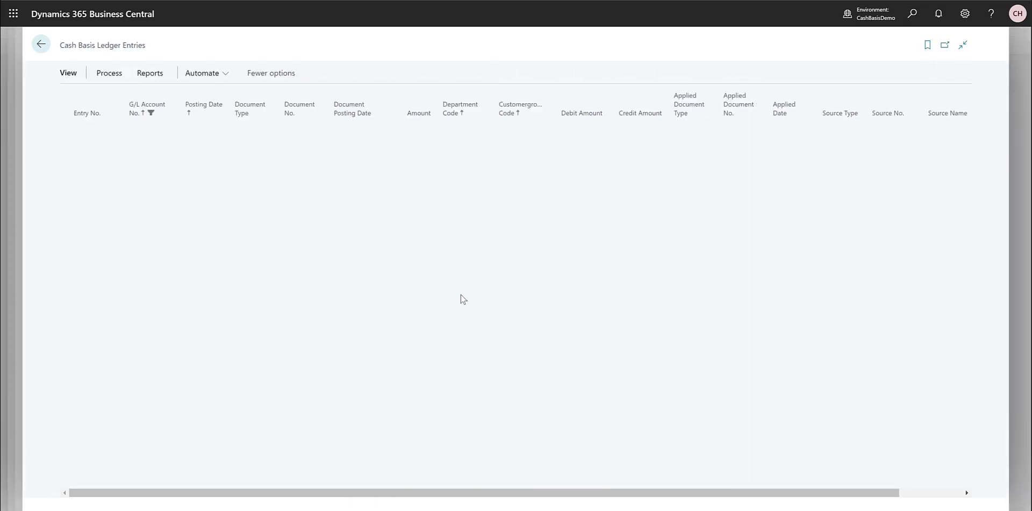
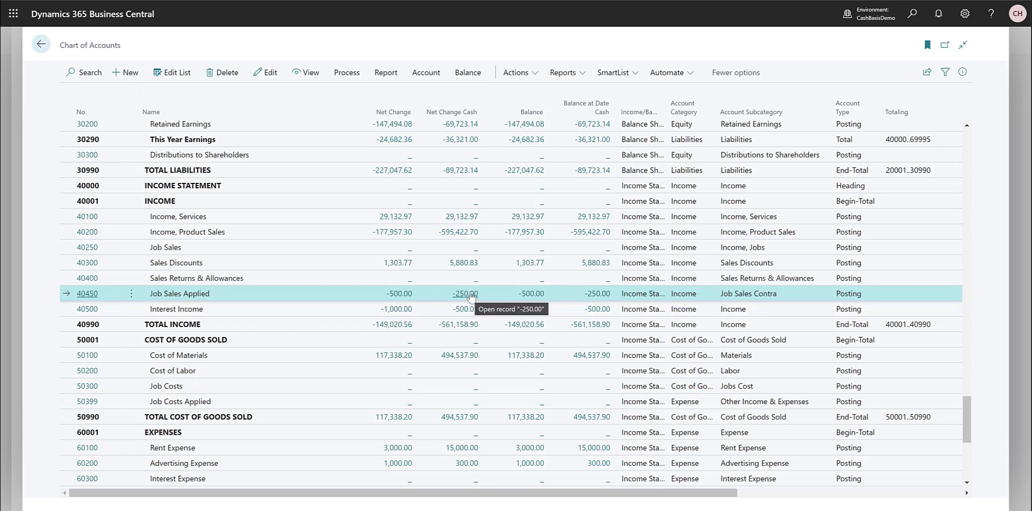
left_click(470, 295)
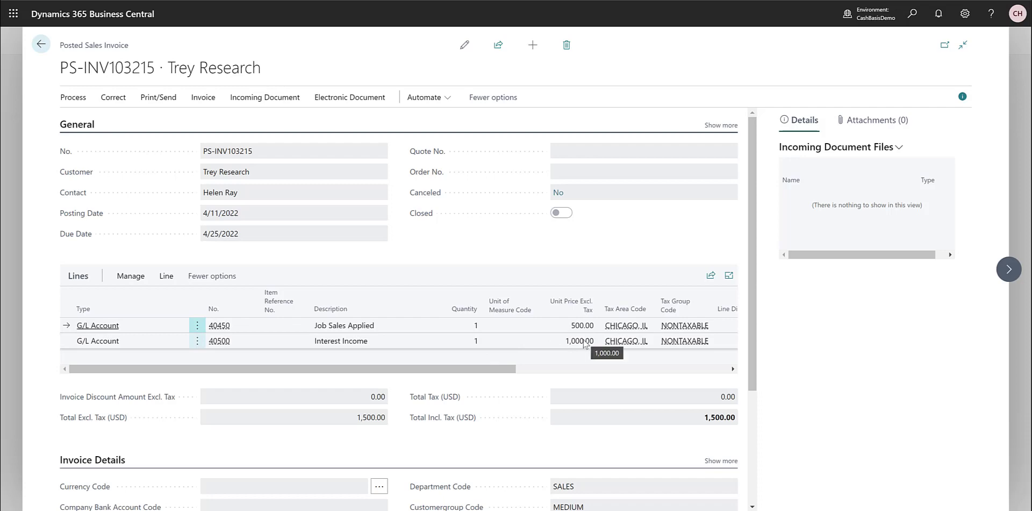
key("Escape")
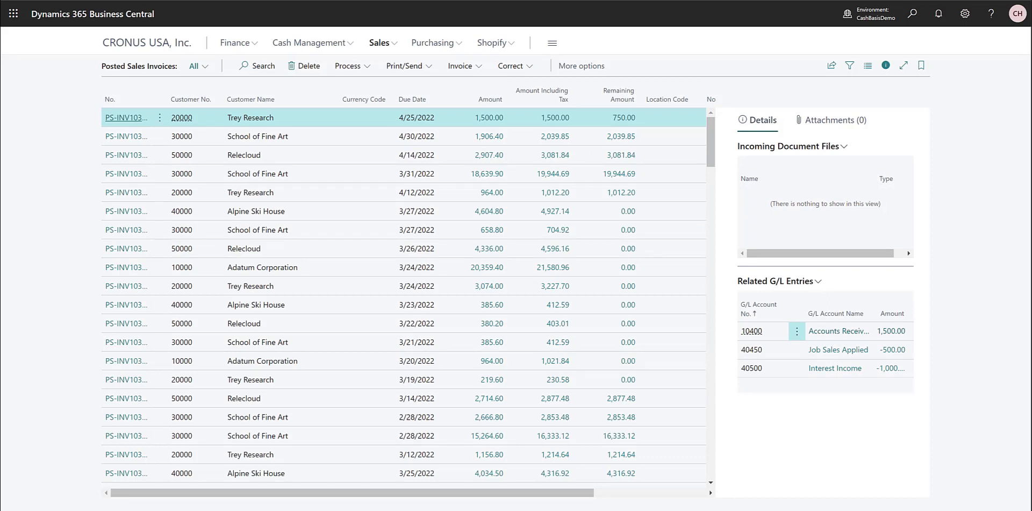
- Search for "cash rec" and open the Cash Receipt Journals
left_click(913, 16)
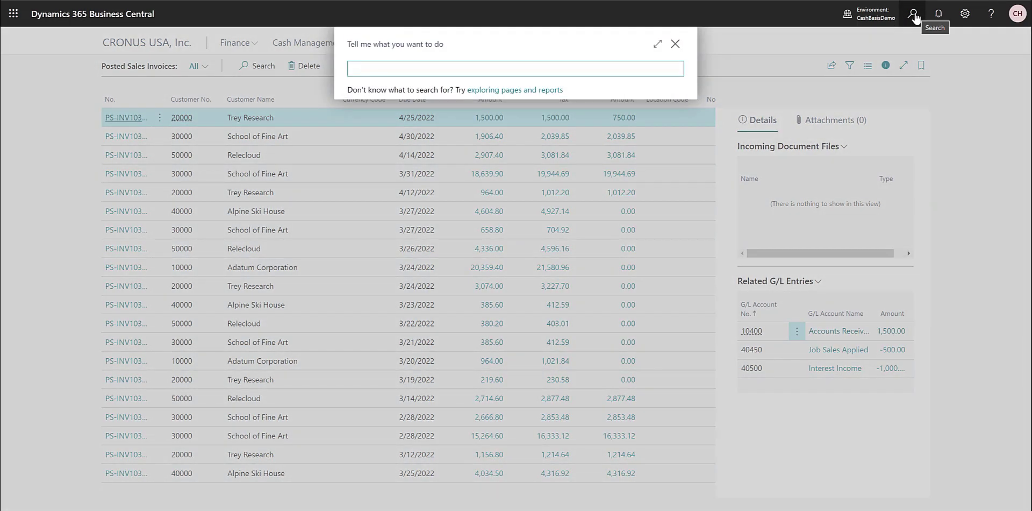
type("cah r")
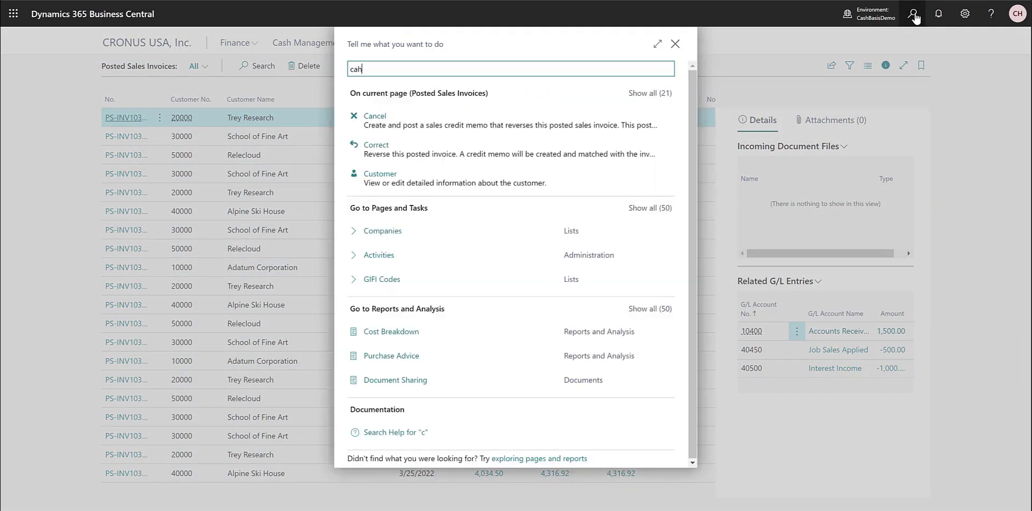
key("BackSpace")
key("BackSpace")
key("BackSpace")
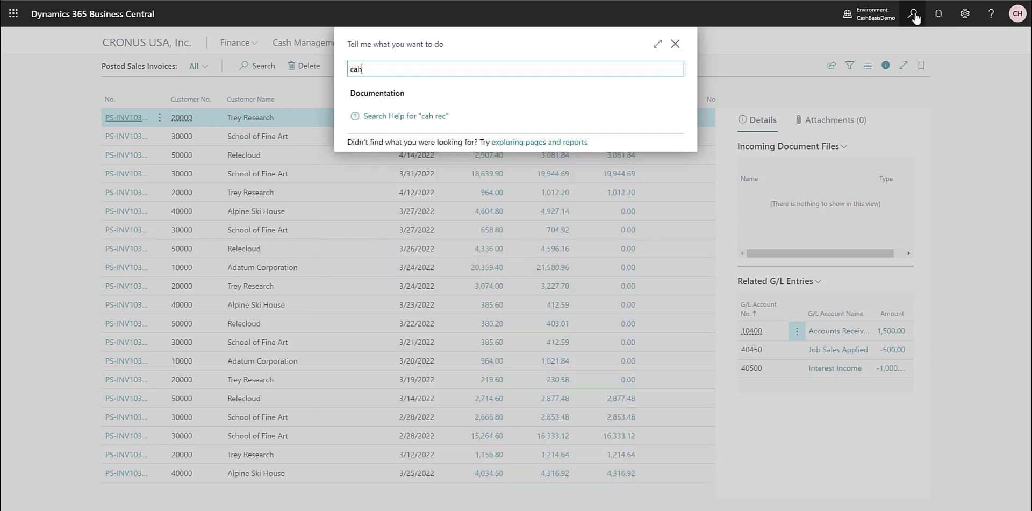
type("sh rec")
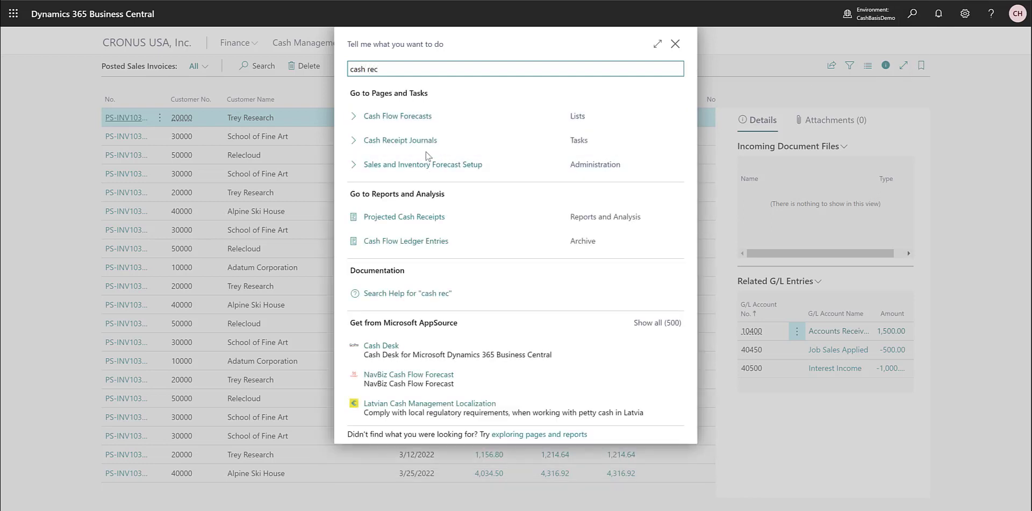
left_click(413, 140)
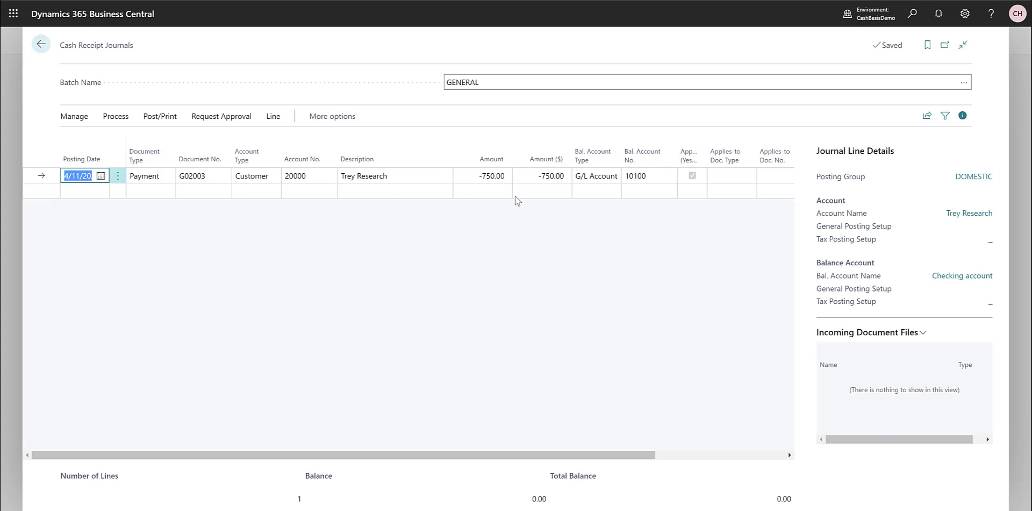
- Set the Trey Research payment amount to -1,000.00, post the cash receipt journal and return to the posted sales invoices
left_click(494, 176)
type("-1000")
key("Tab")
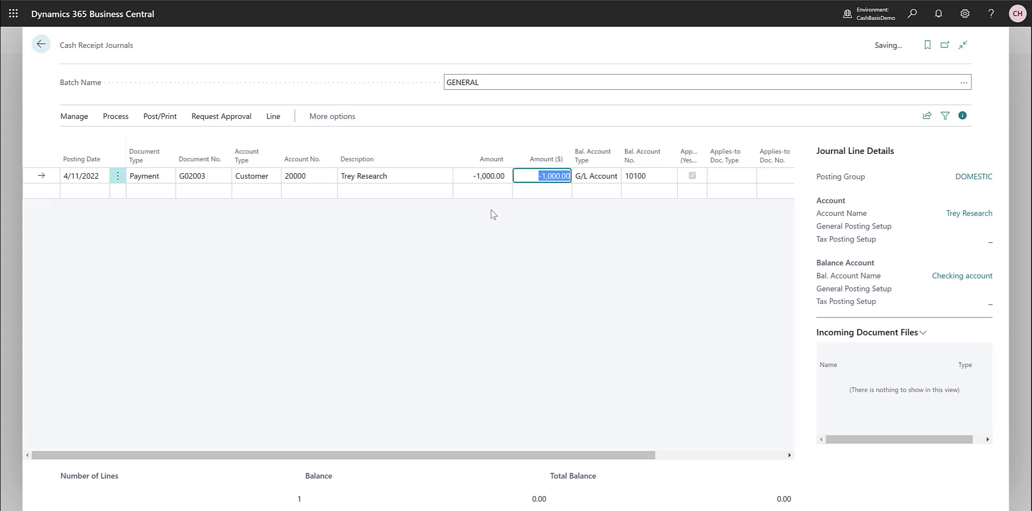
left_click(150, 120)
left_click(80, 141)
left_click(580, 295)
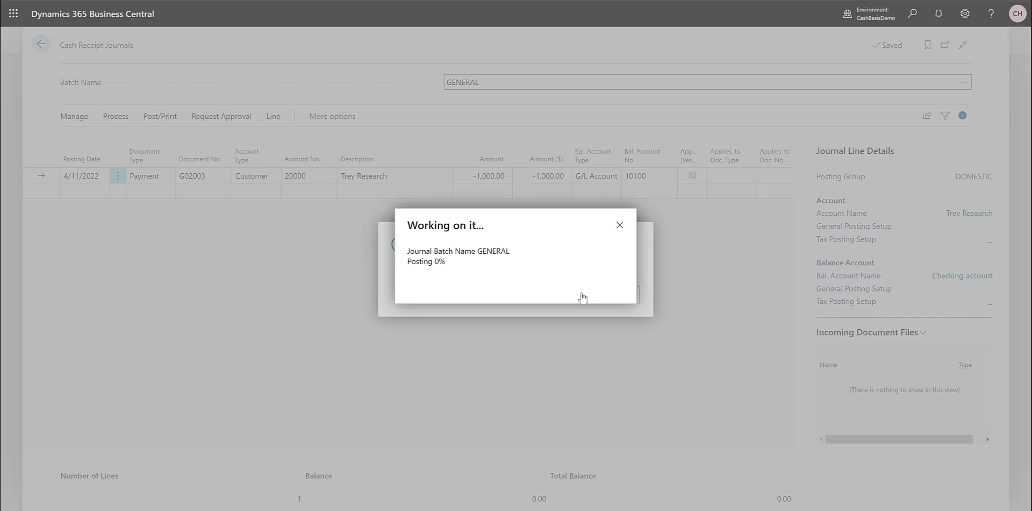
left_click(614, 296)
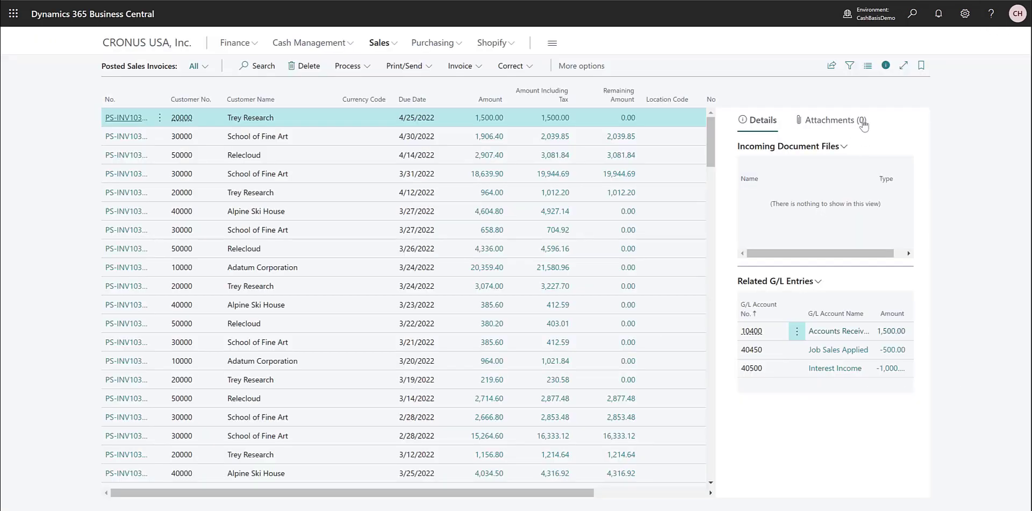
- Search for "calculate ca" and run Calculate Cash Basis without selecting any dimensions to close
left_click(912, 14)
type("calc")
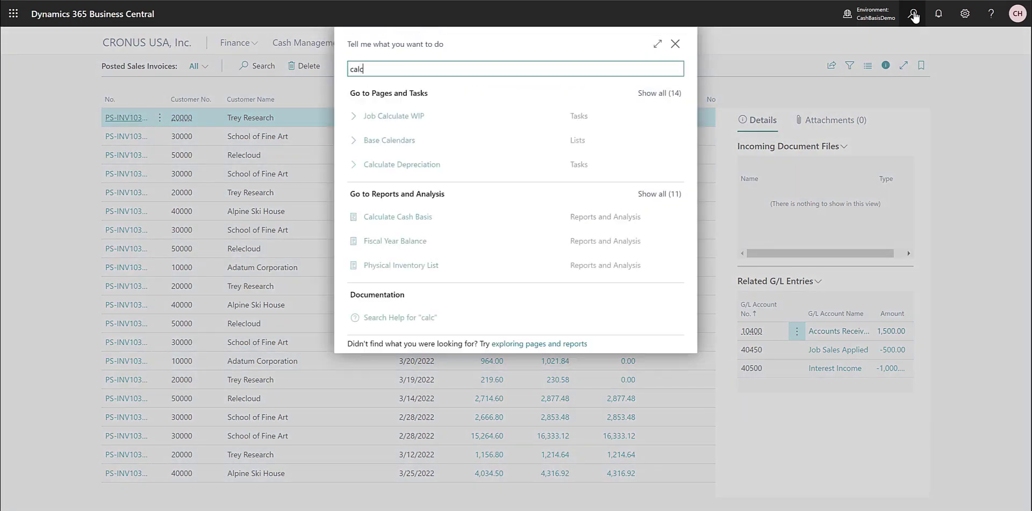
type("ulate ")
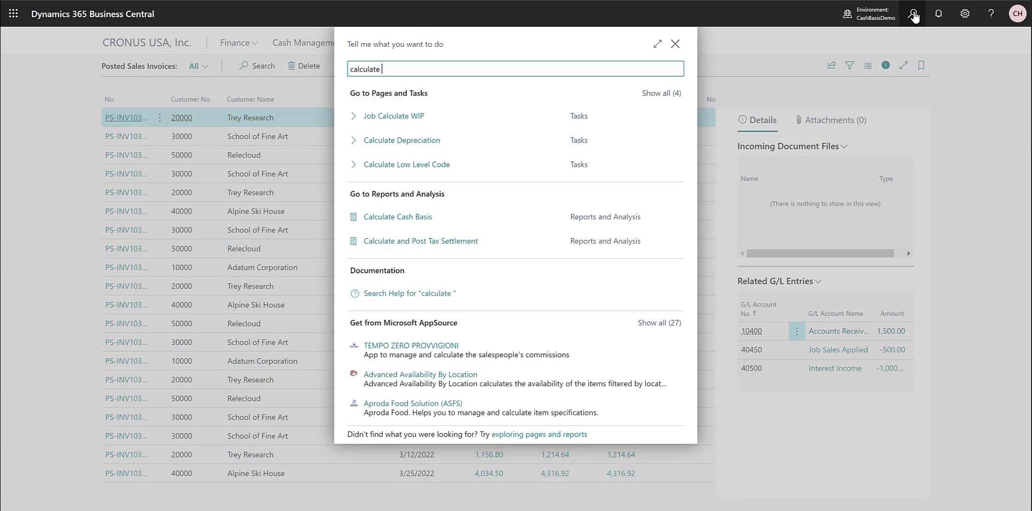
type("ca")
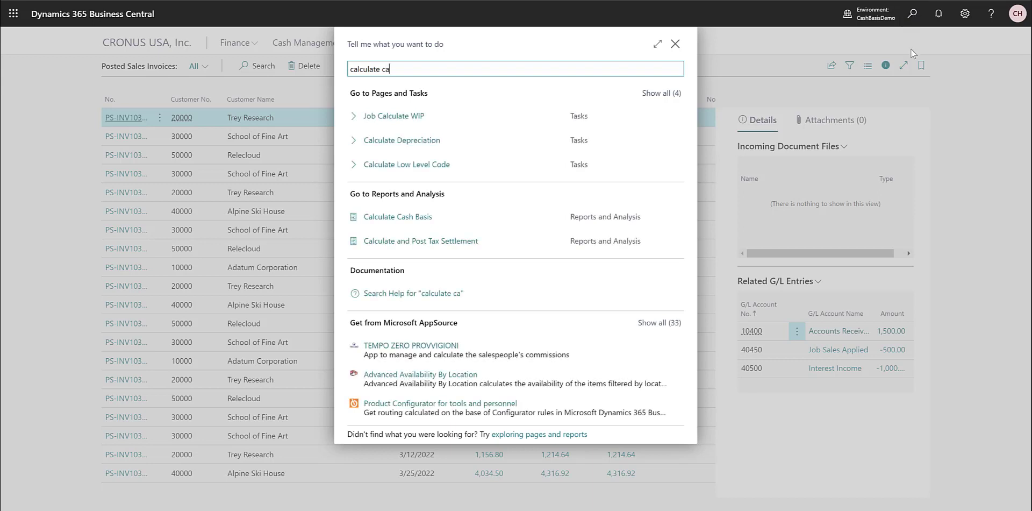
left_click(418, 217)
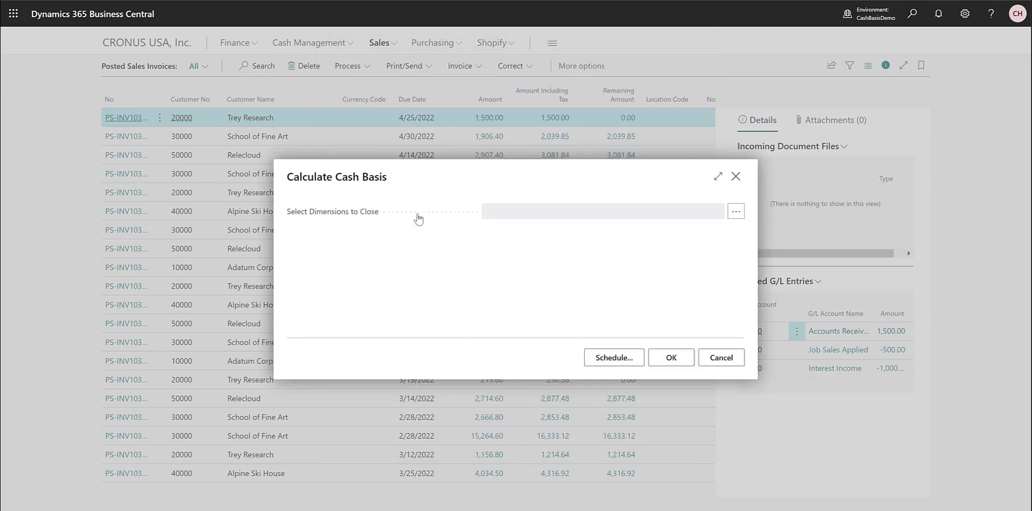
left_click(671, 357)
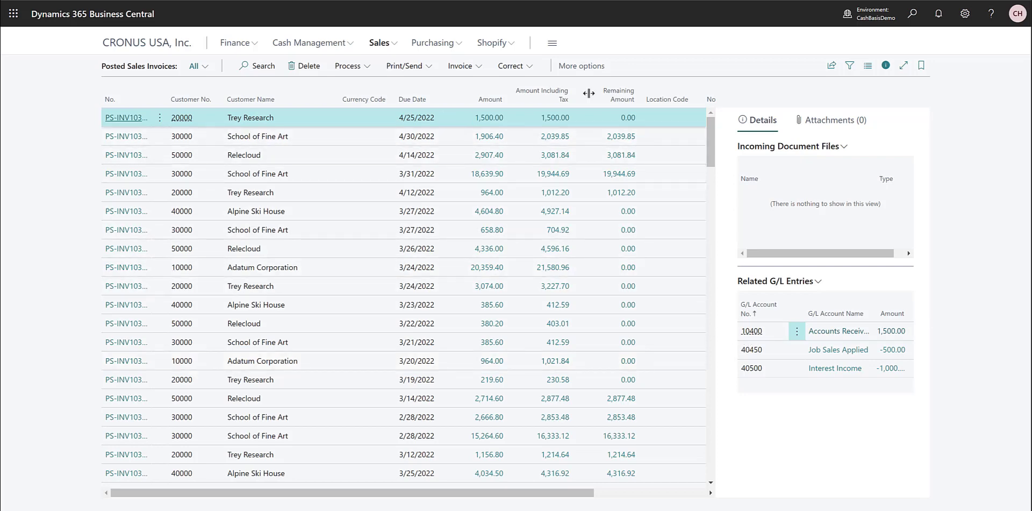
- Open the Chart of Accounts from the home page and examine the Job Sales Applied and Interest Income cash amounts
left_click(152, 48)
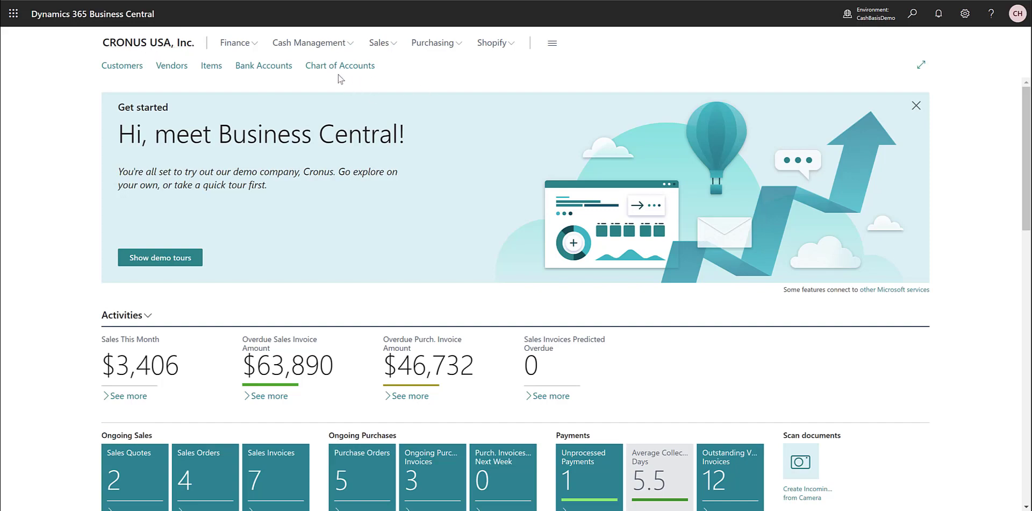
left_click(340, 67)
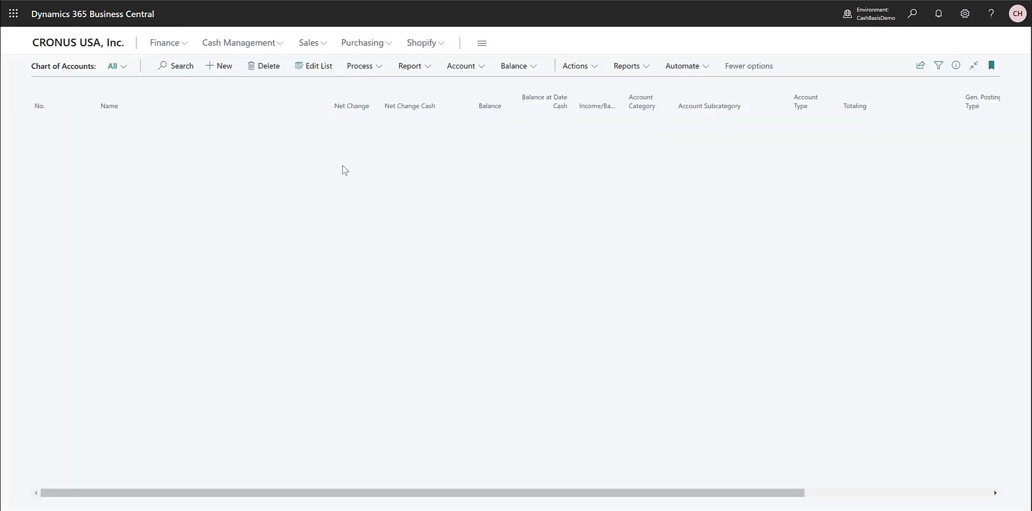
scroll(351, 240, "down", 15)
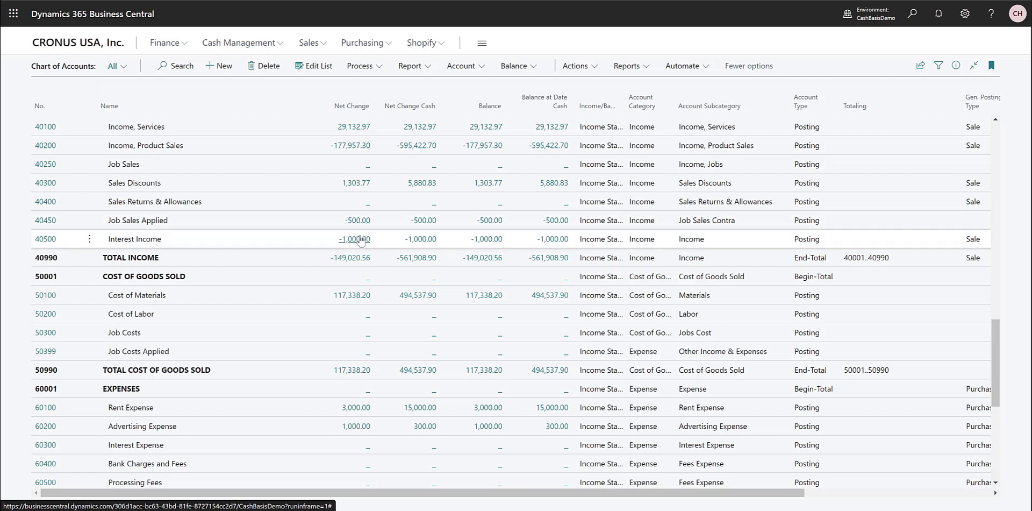
- Search the chart of accounts for "over", view the Cash Overpayments account card and return to the list
left_click(913, 16)
left_click(913, 16)
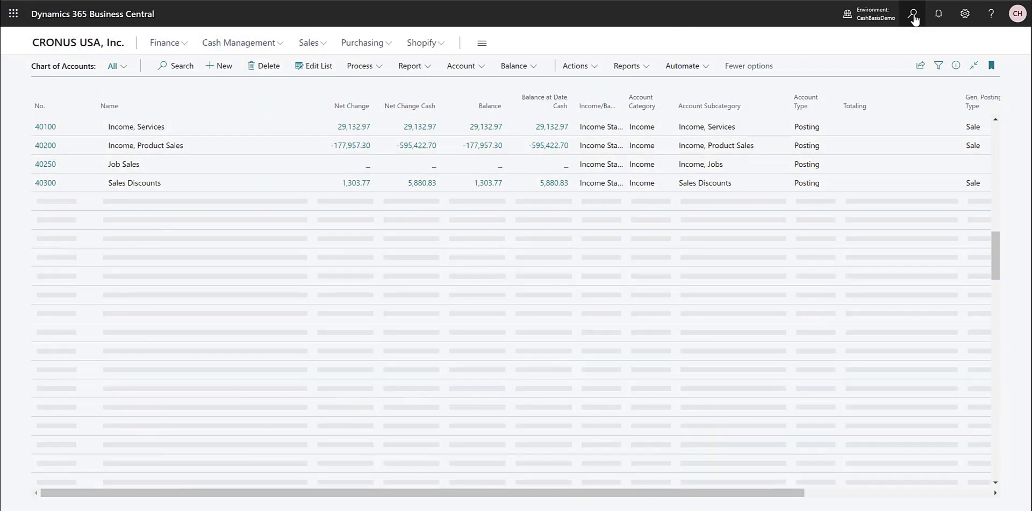
left_click(169, 68)
type("over")
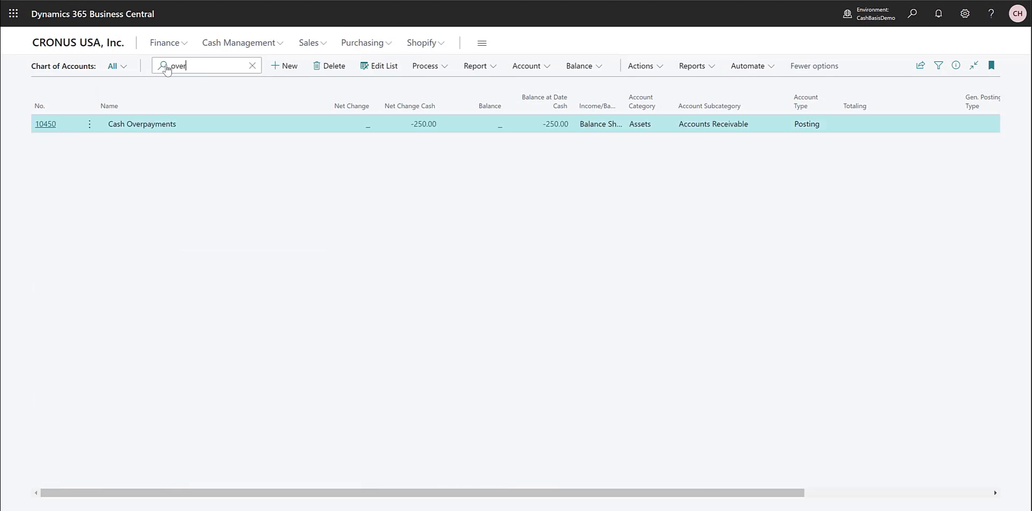
left_click(46, 124)
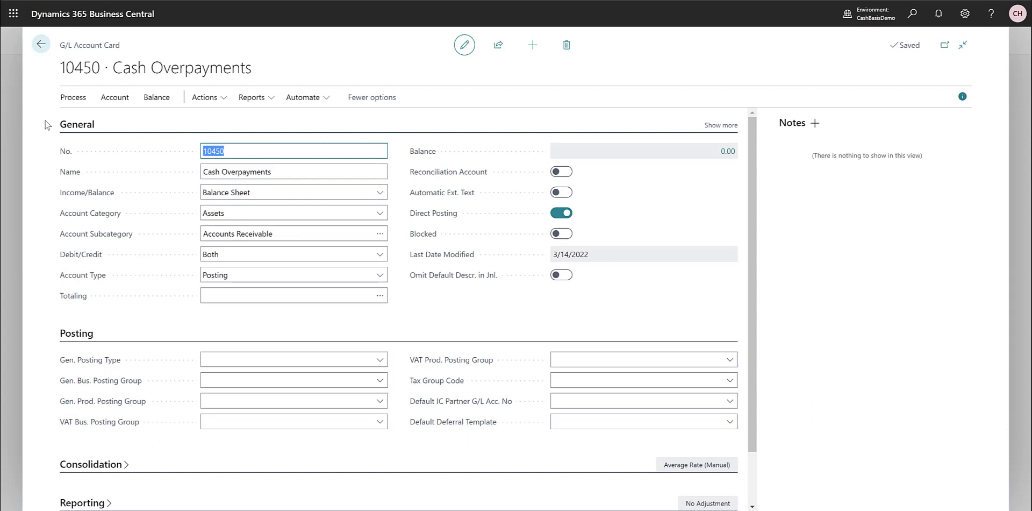
key("Escape")
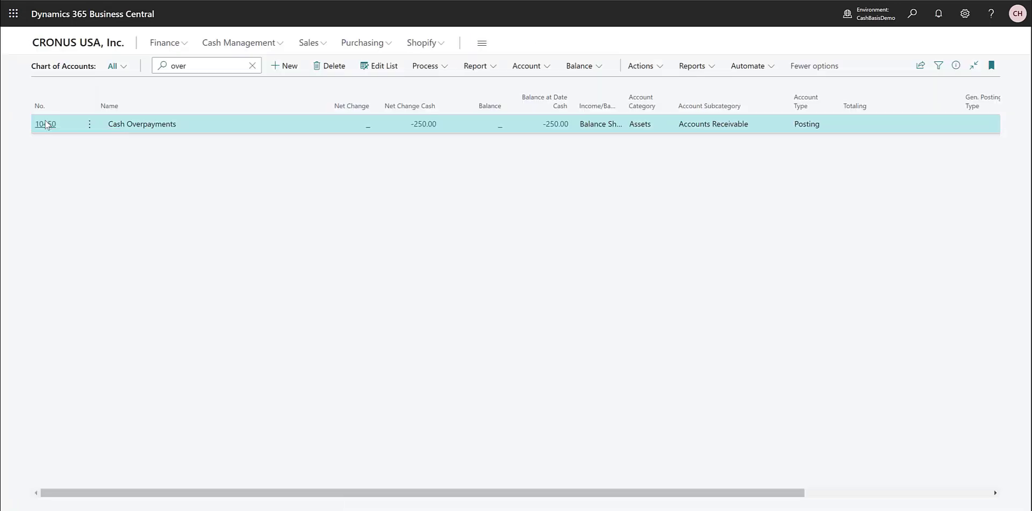
- Compare the general ledger entries with the cash basis ledger entries of the Cash Overpayments account
key("ctrl+F7")
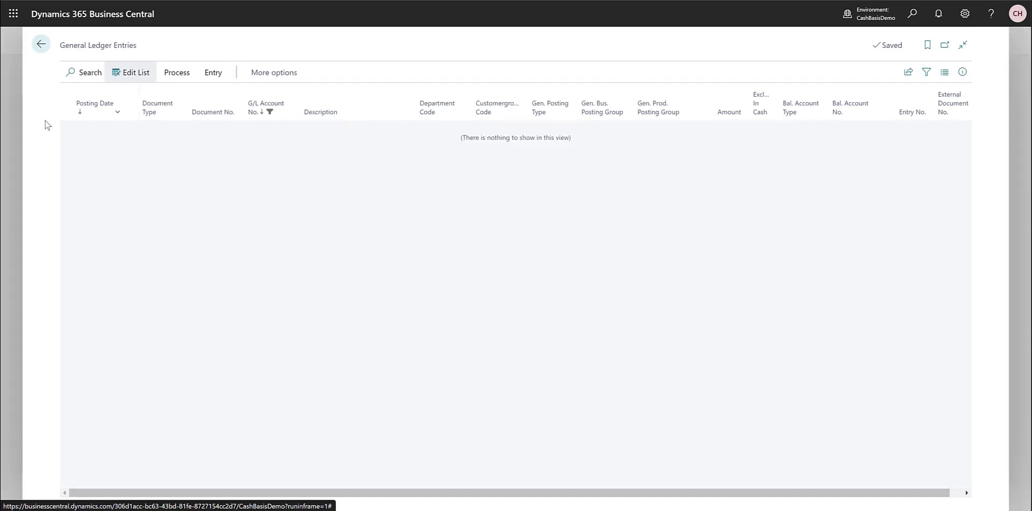
key("Escape")
left_click(423, 124)
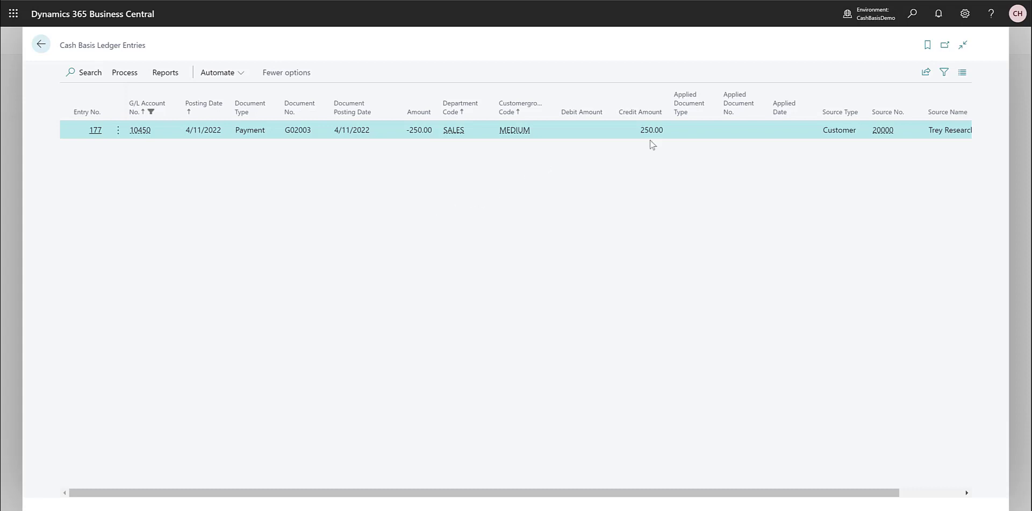
key("Escape")
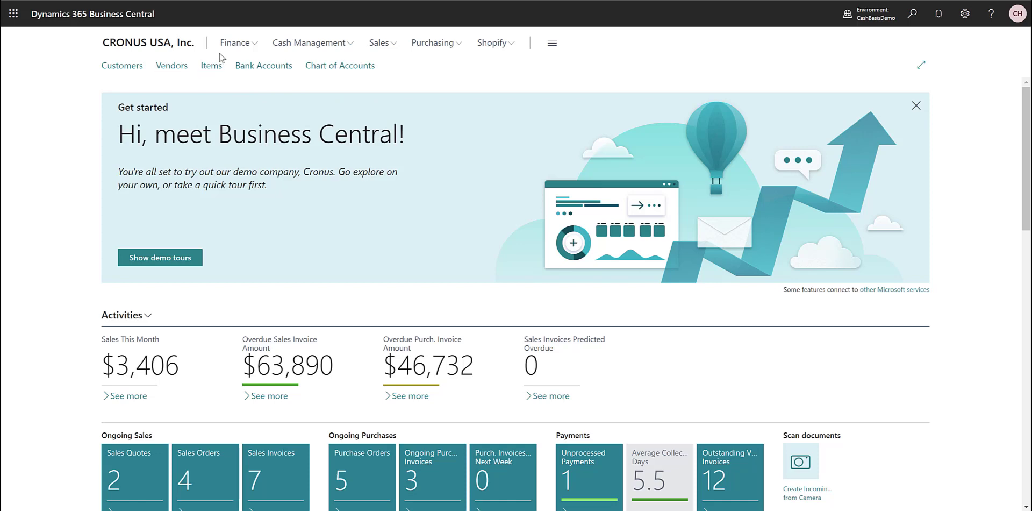
- Open the EXCL CASH general journal batch and turn off Exclude in Cash on the Petty Cash line
left_click(233, 44)
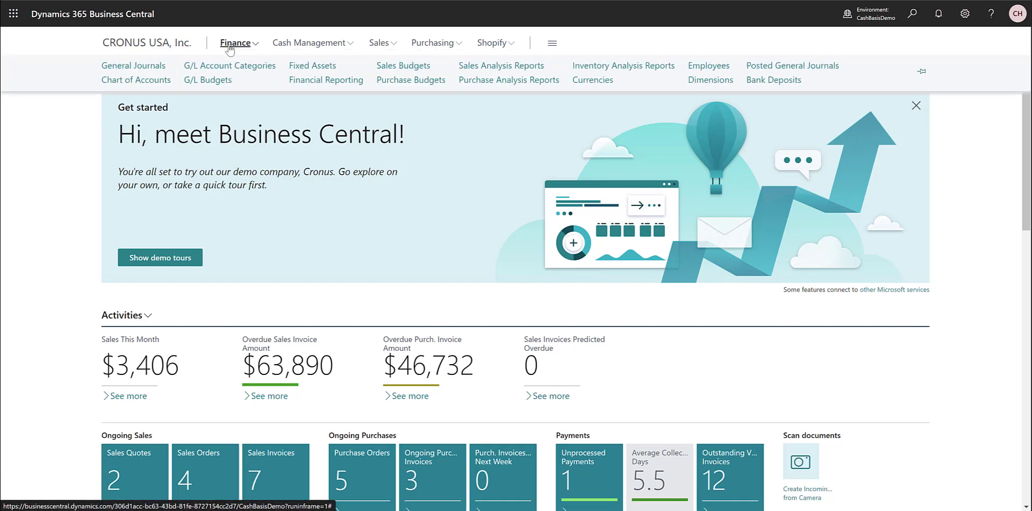
left_click(153, 66)
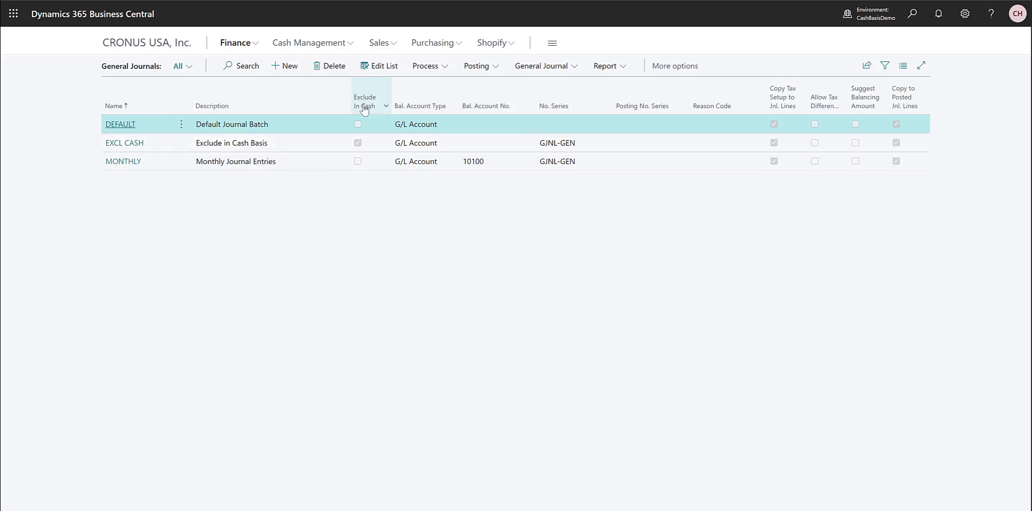
left_click(132, 144)
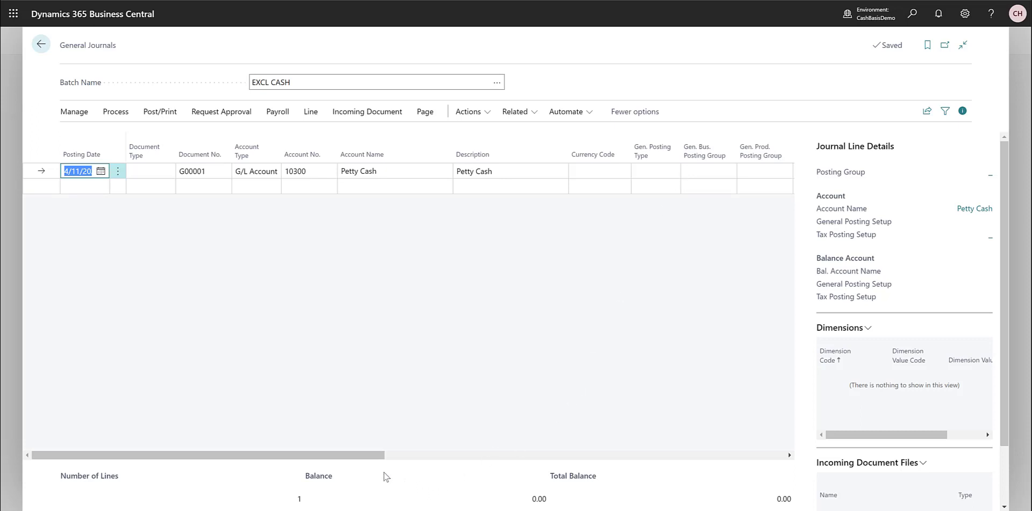
left_click_drag(383, 460, 726, 474)
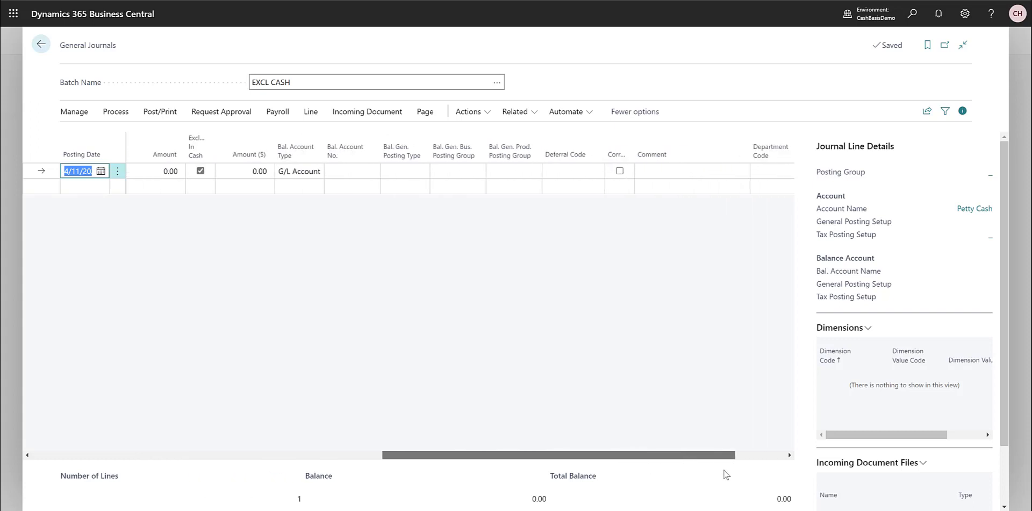
left_click(201, 171)
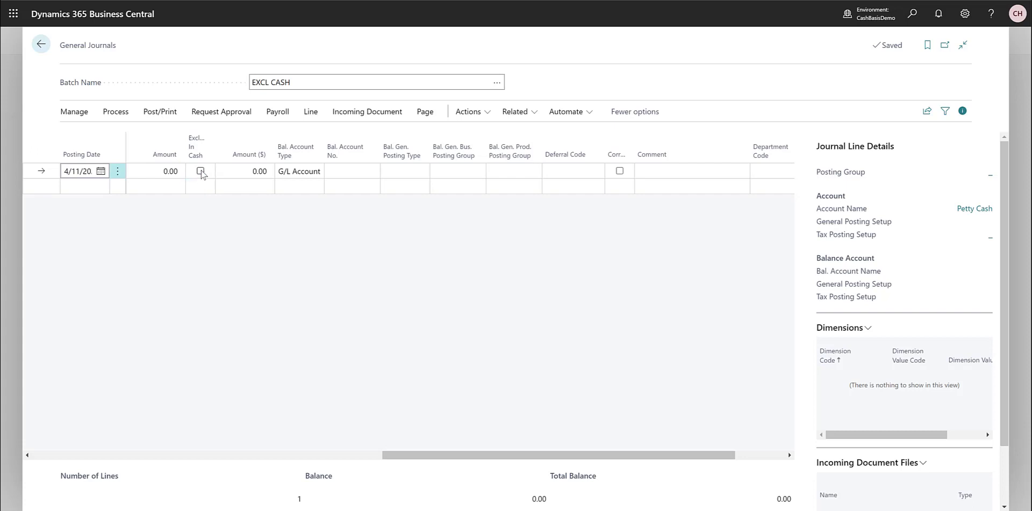
- Turn Exclude in Cash back on for the Petty Cash line and return to the general journal batches
left_click(200, 170)
left_click_drag(541, 457, 203, 460)
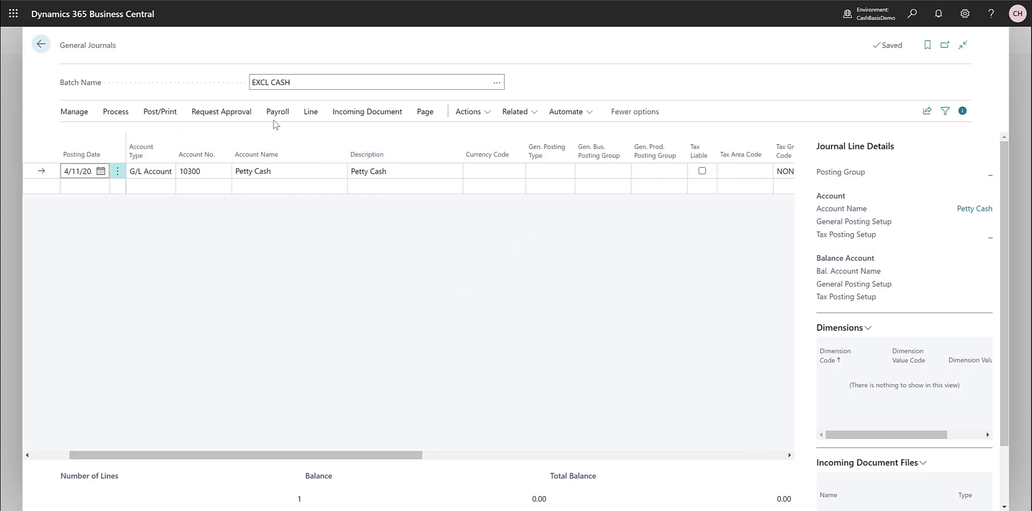
mouse_move(216, 164)
key("Escape")
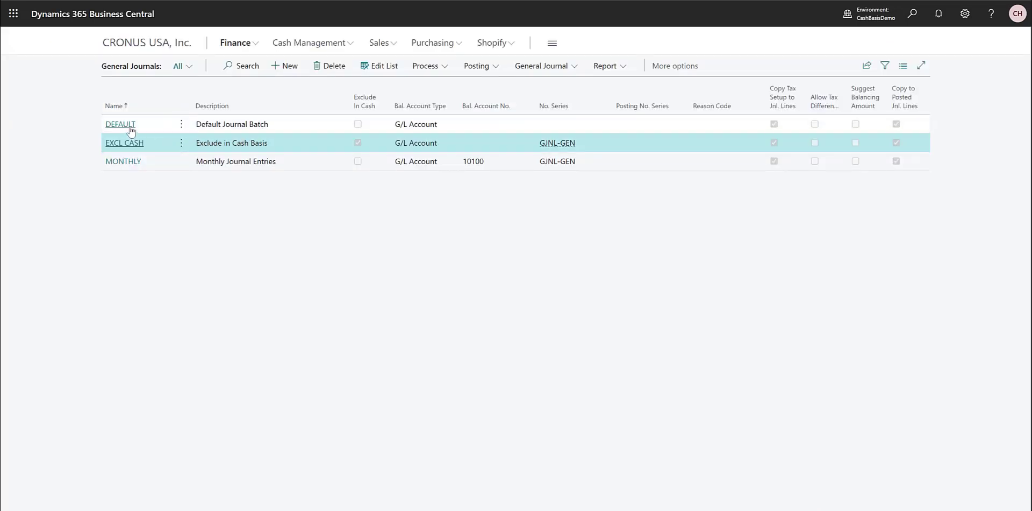
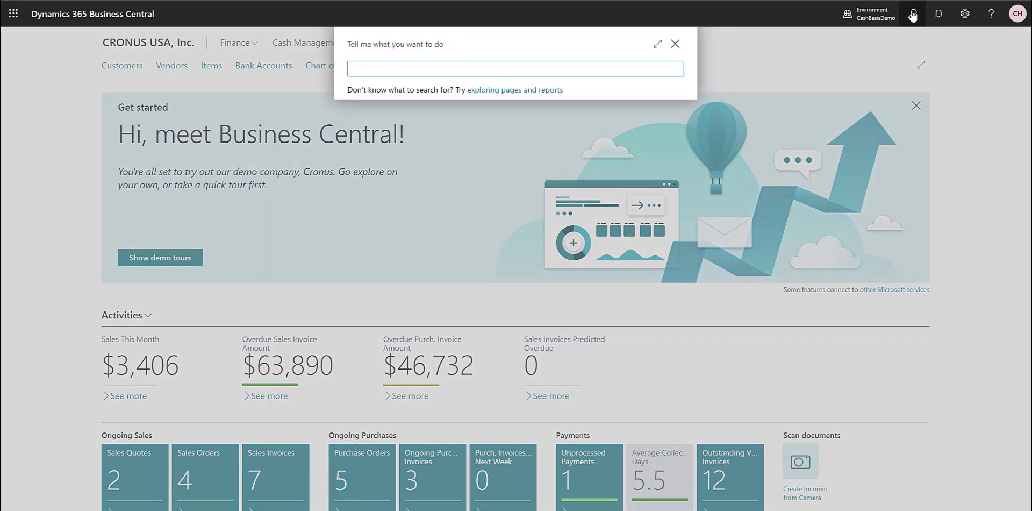
- Search for and view the Cash Basis Adjustment Ledger Entries, and open the Cash Basis Adjustment Journal Batches
type("cash adjust")
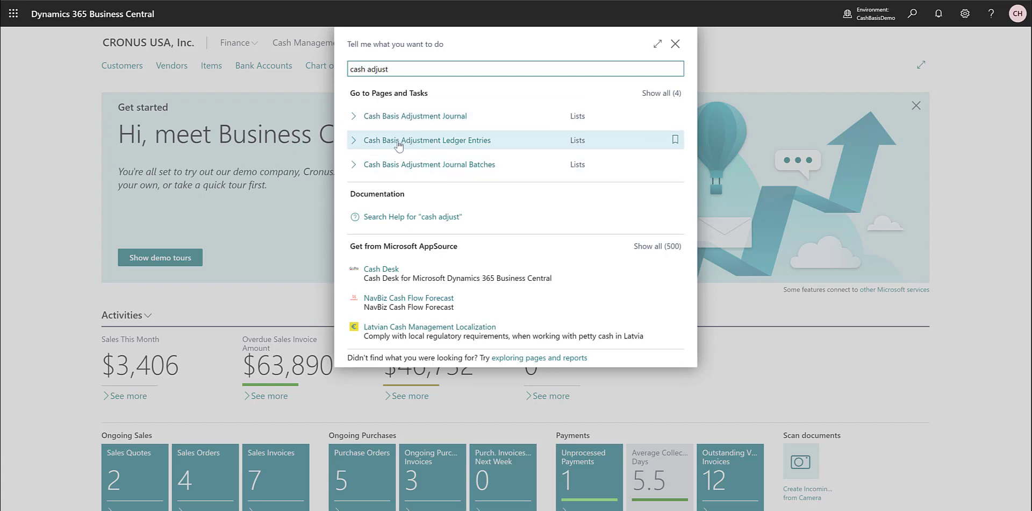
left_click(452, 140)
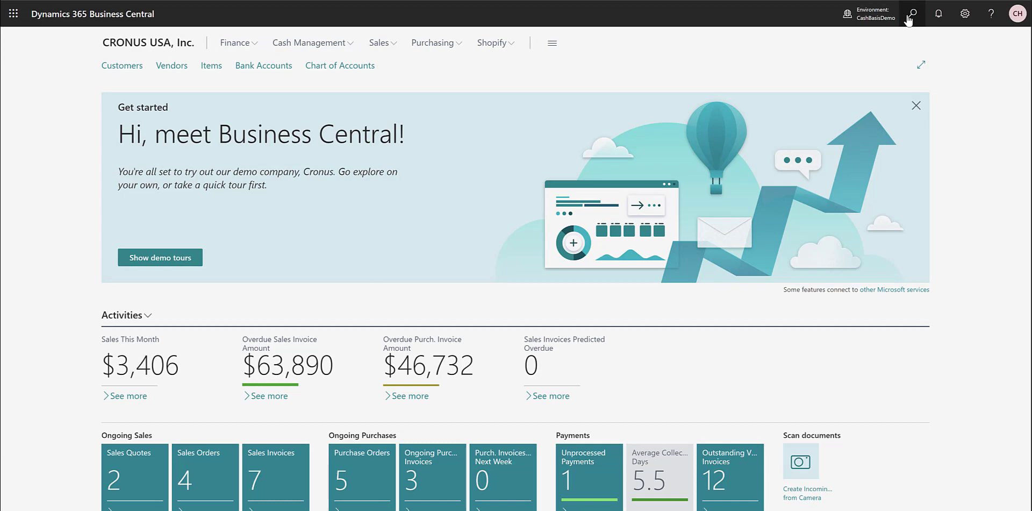
left_click(910, 16)
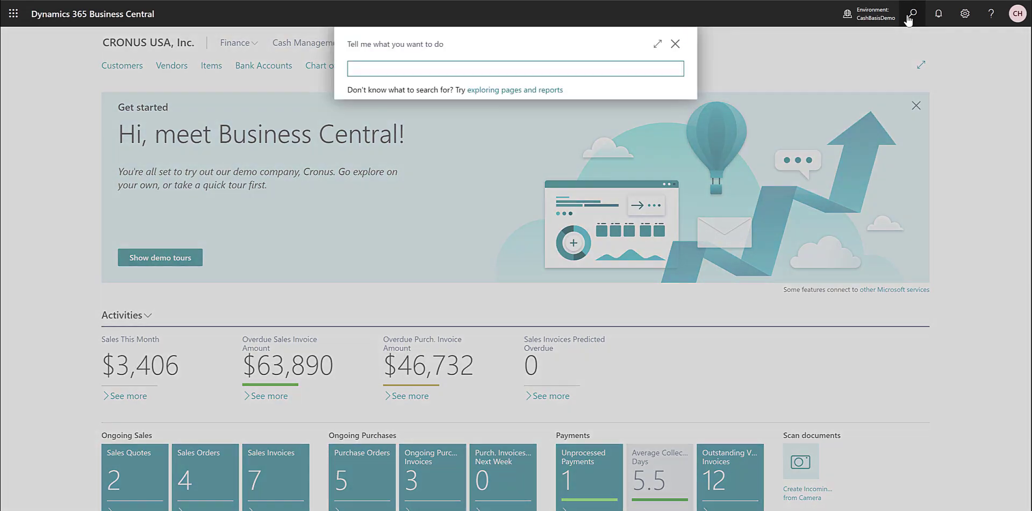
type("adjust jnl")
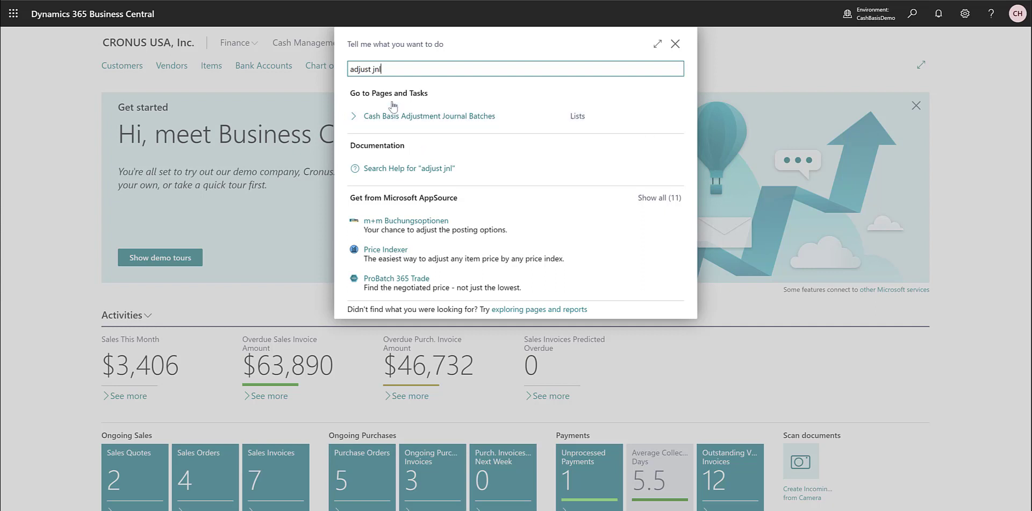
key("BackSpace")
key("BackSpace")
type("our")
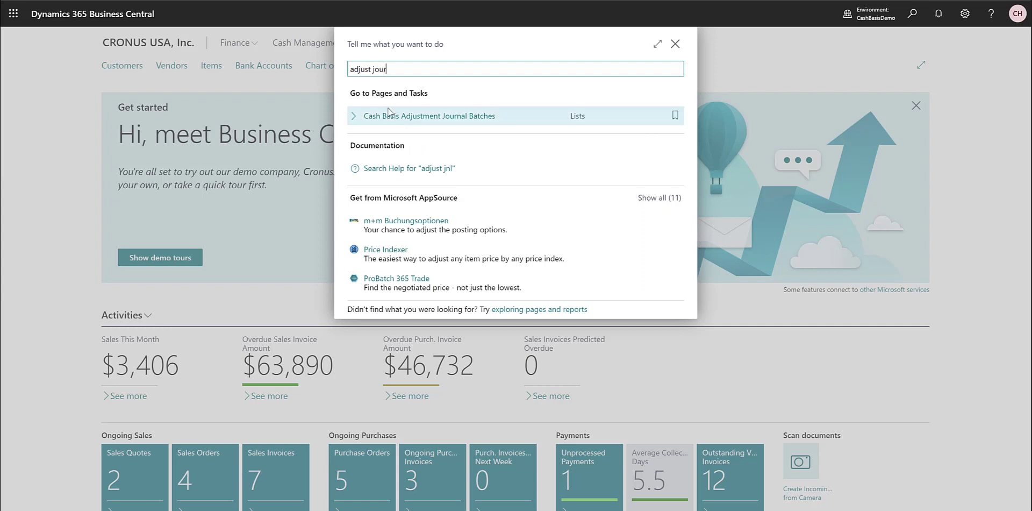
left_click(406, 116)
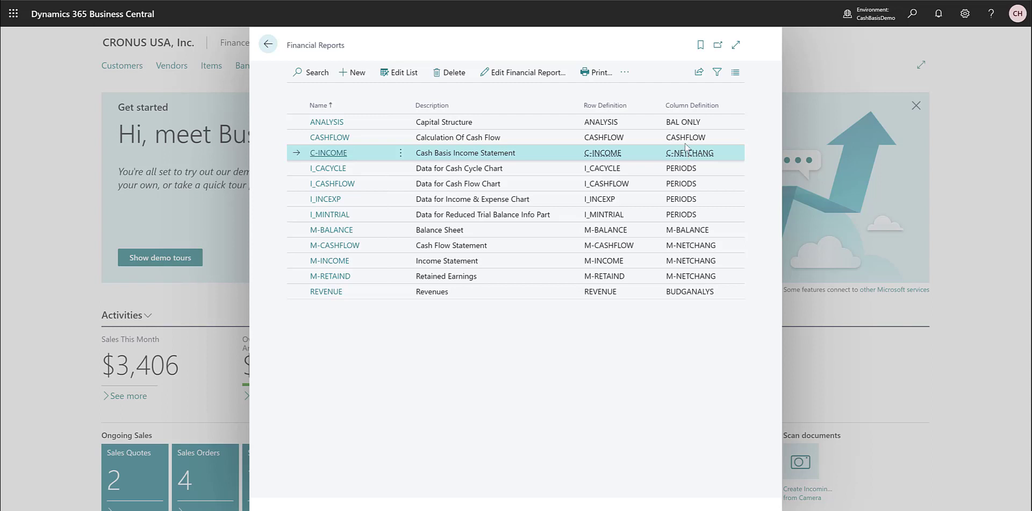
- Open the full list of column definitions from the C-INCOME financial report's C-NETCHANG column definition
mouse_move(690, 159)
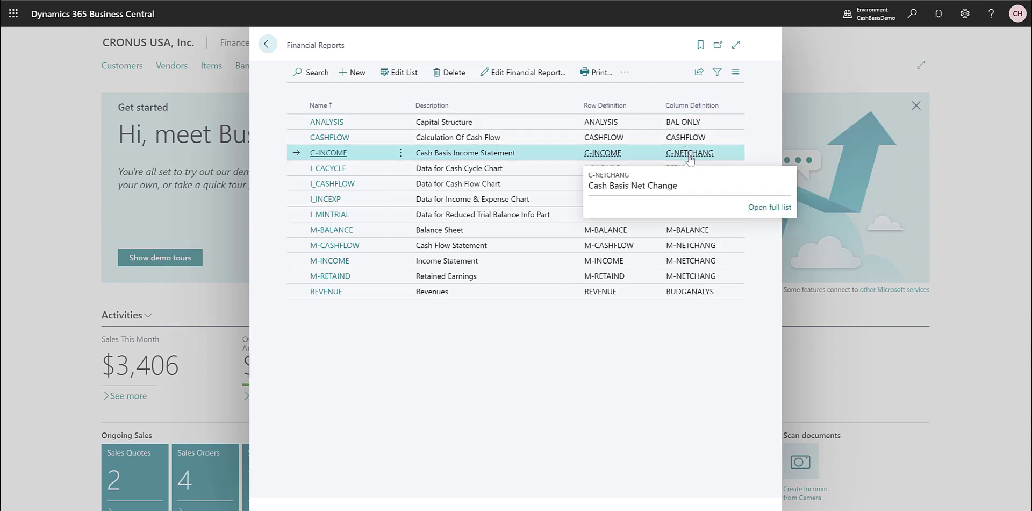
left_click(772, 211)
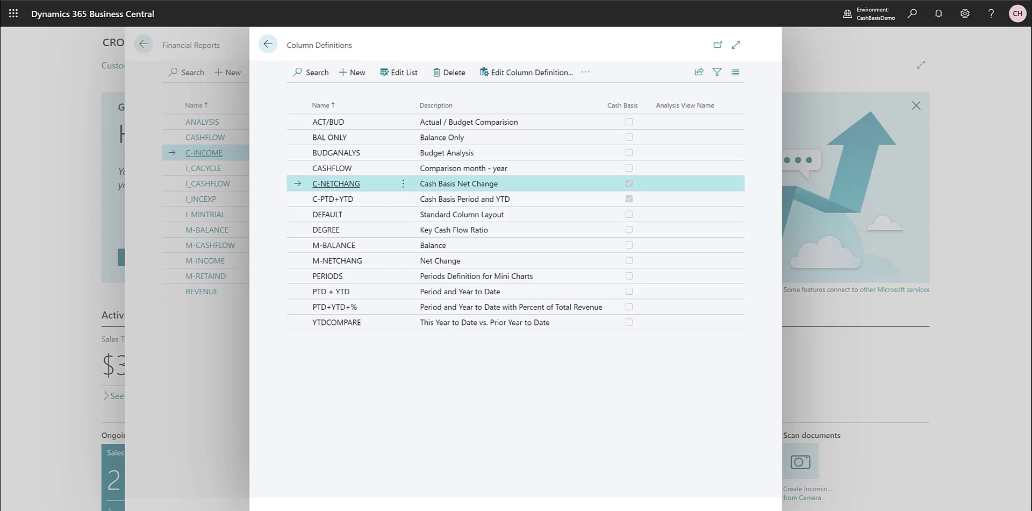
- Search for "cash trial" and show all matching reports
left_click(912, 15)
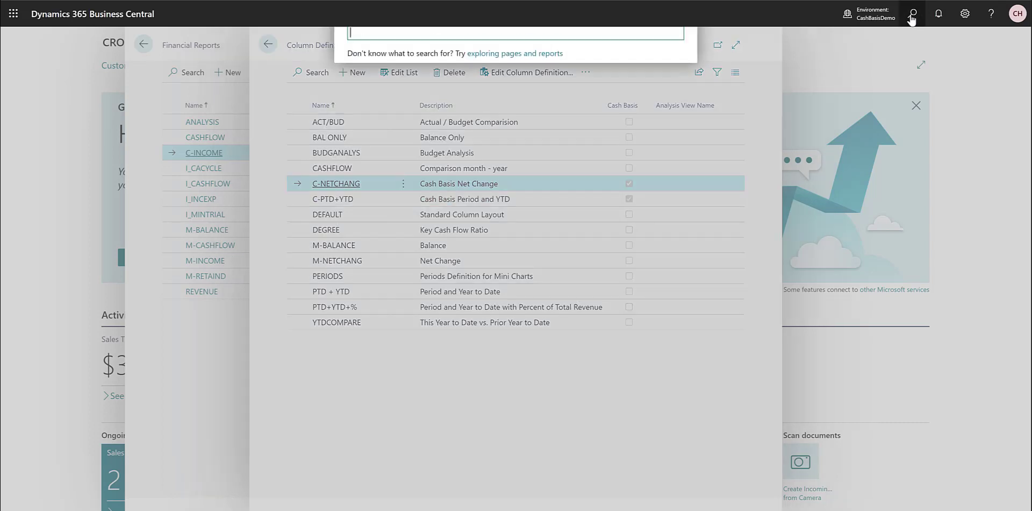
type("cash t")
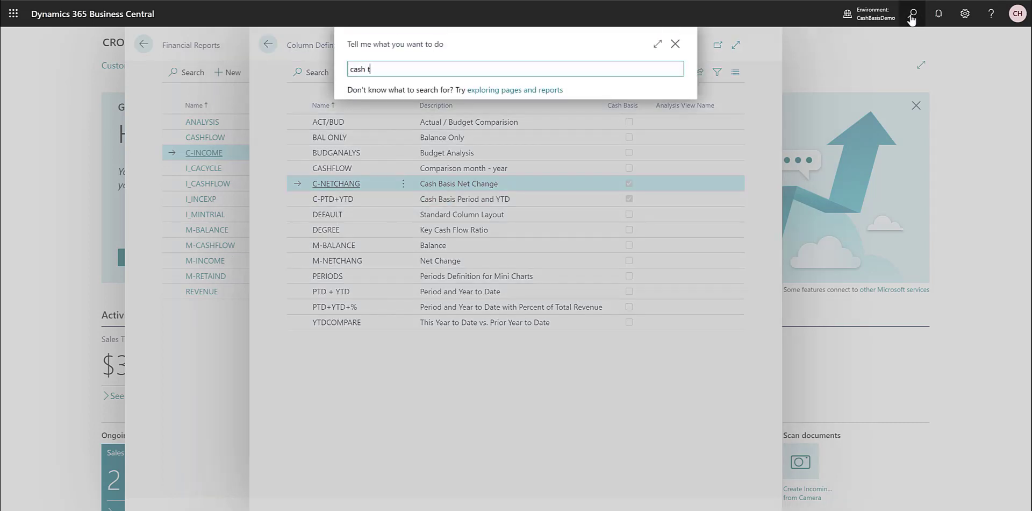
type("rial")
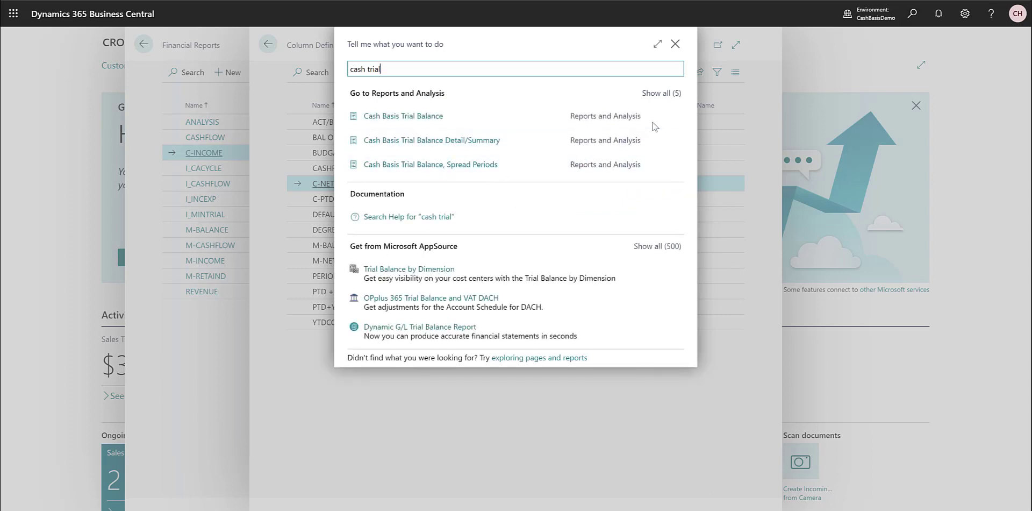
left_click(672, 94)
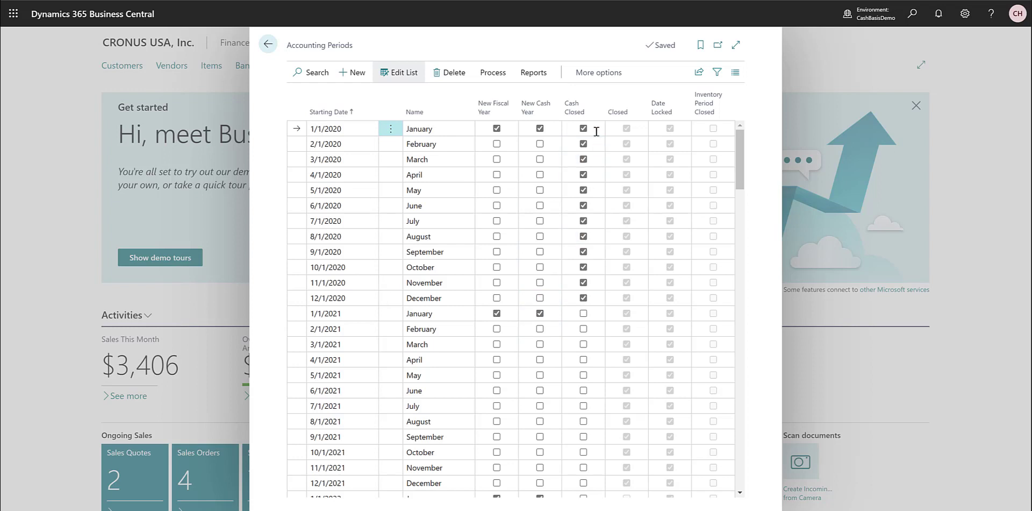
- View the actions for creating and closing a cash year in Accounting Periods and leave the page
left_click(500, 75)
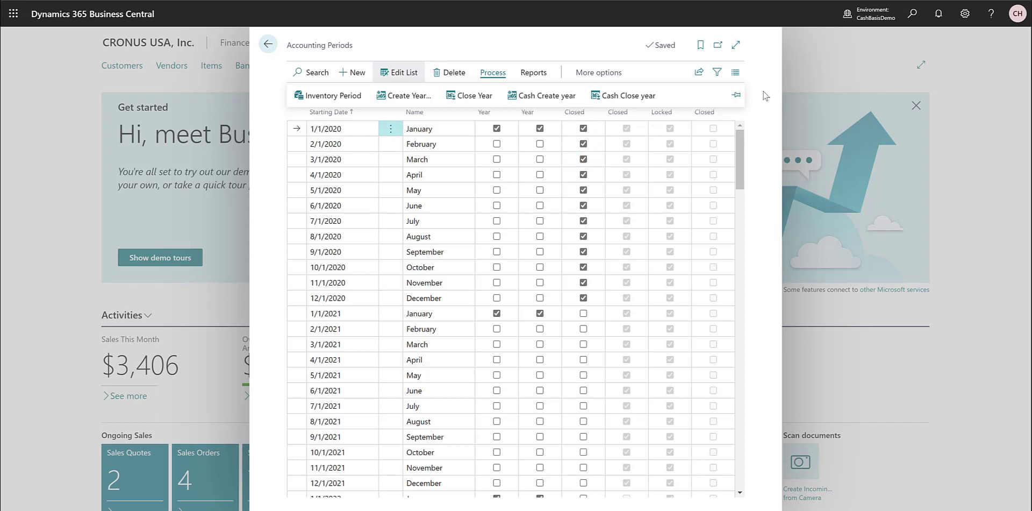
key("Escape")
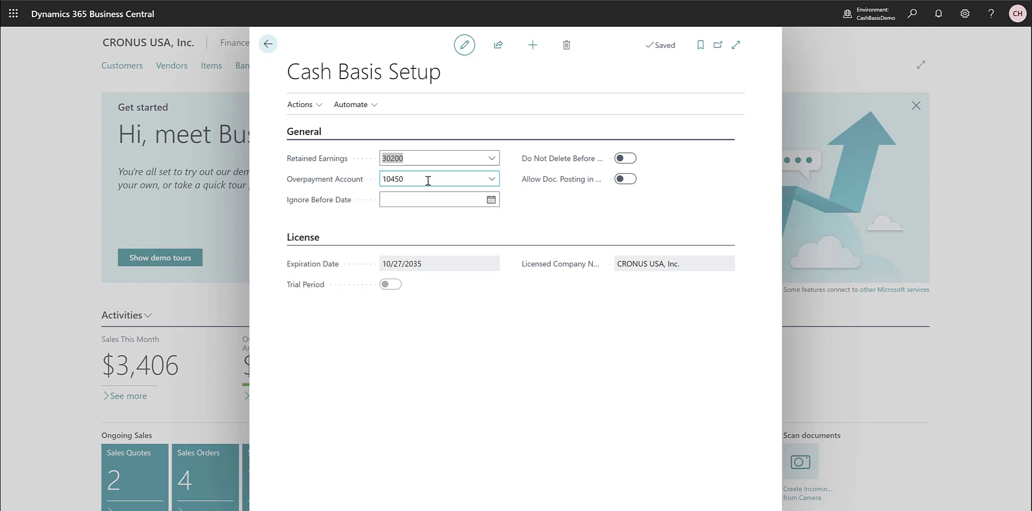
- Open Subscription Activation from Cash Basis Setup, examine the company name and Activation Code fields, and close it
left_click(424, 198)
left_click(301, 108)
mouse_move(333, 124)
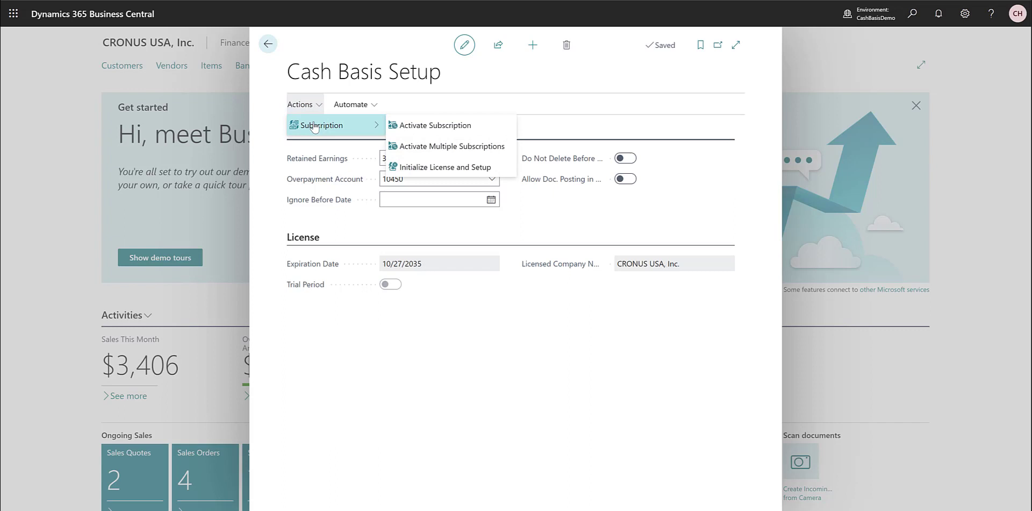
left_click(412, 127)
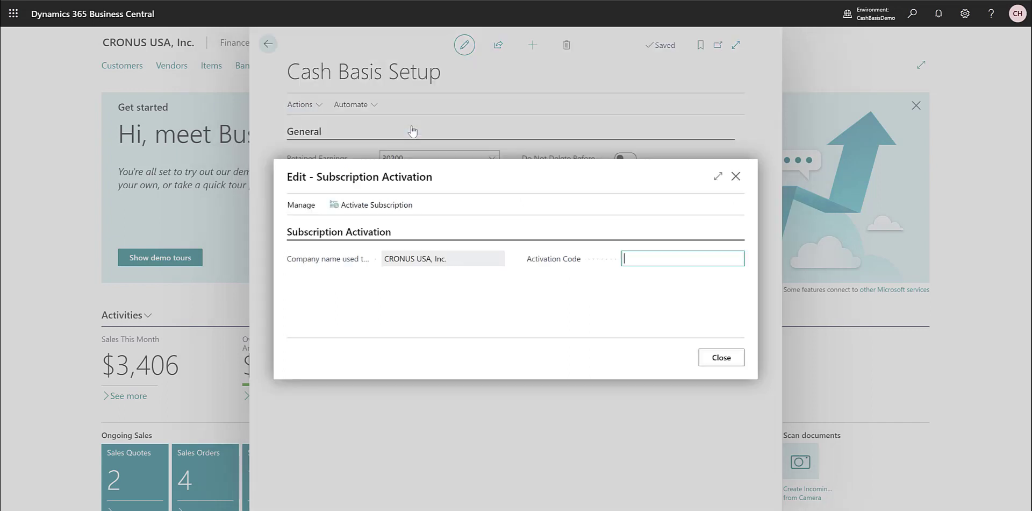
left_click(395, 266)
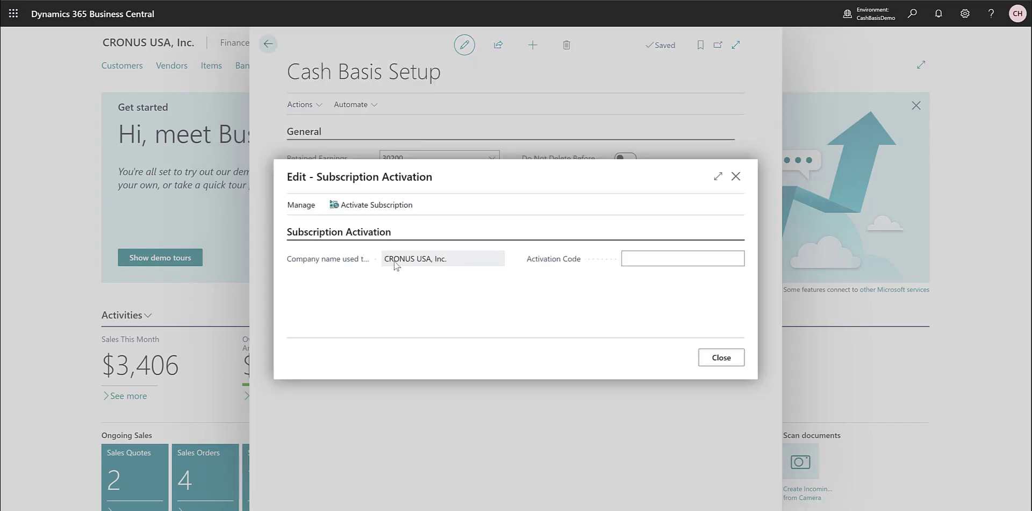
double_click(399, 263)
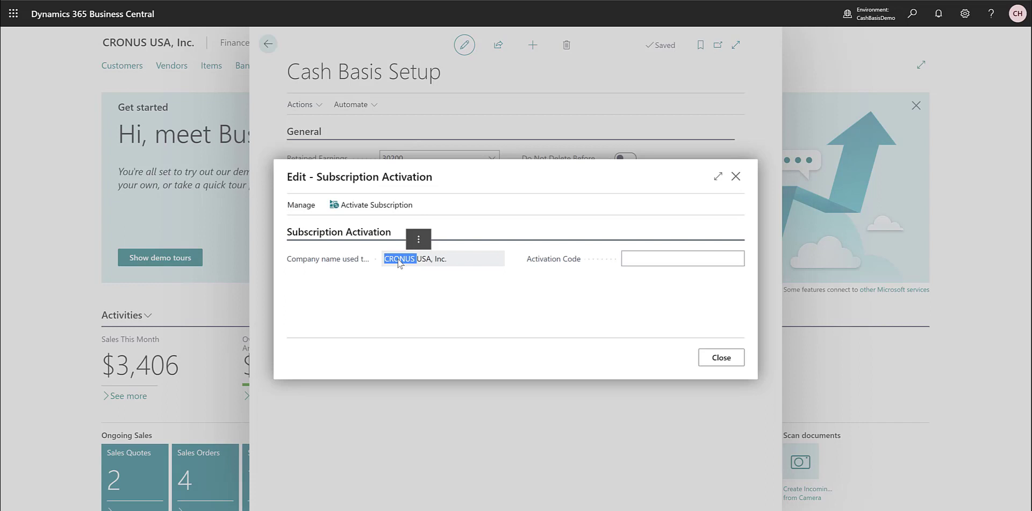
left_click(634, 259)
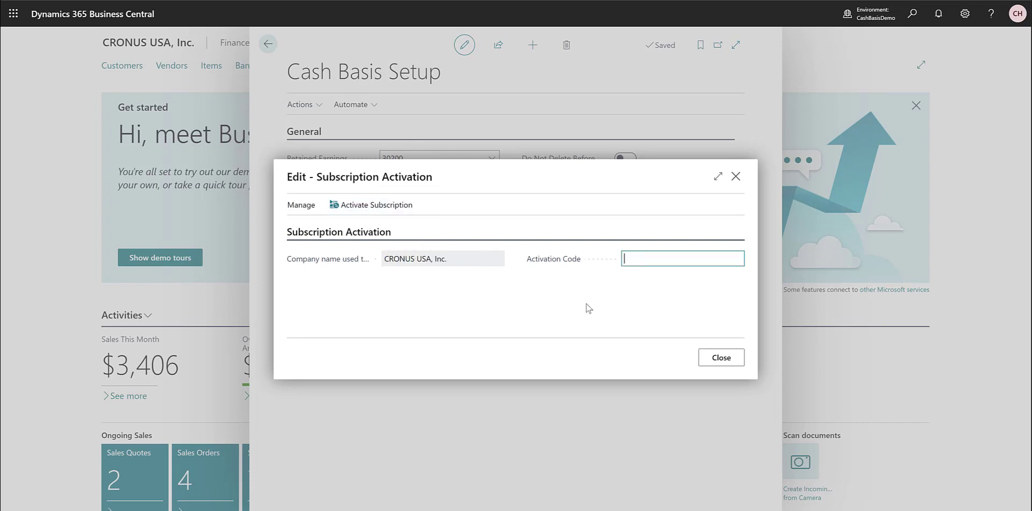
left_click(720, 358)
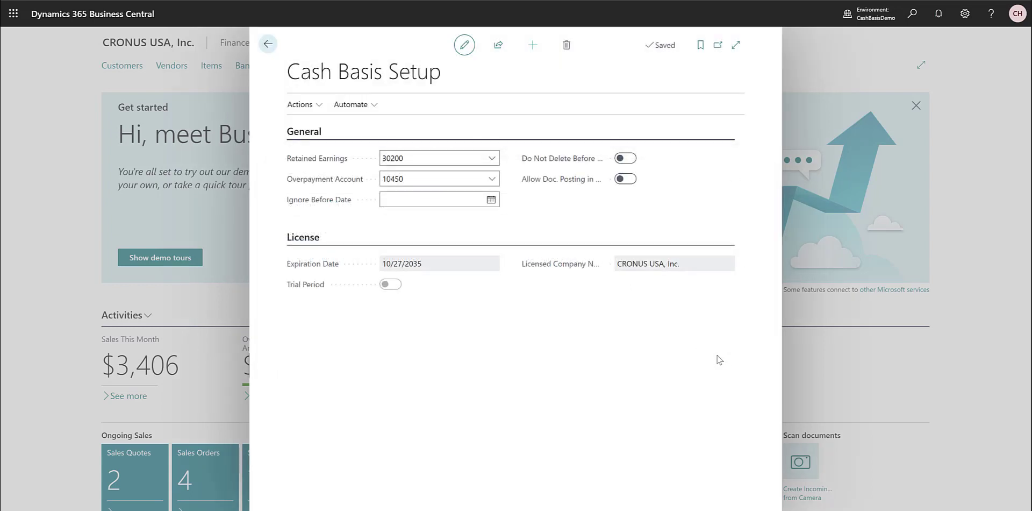